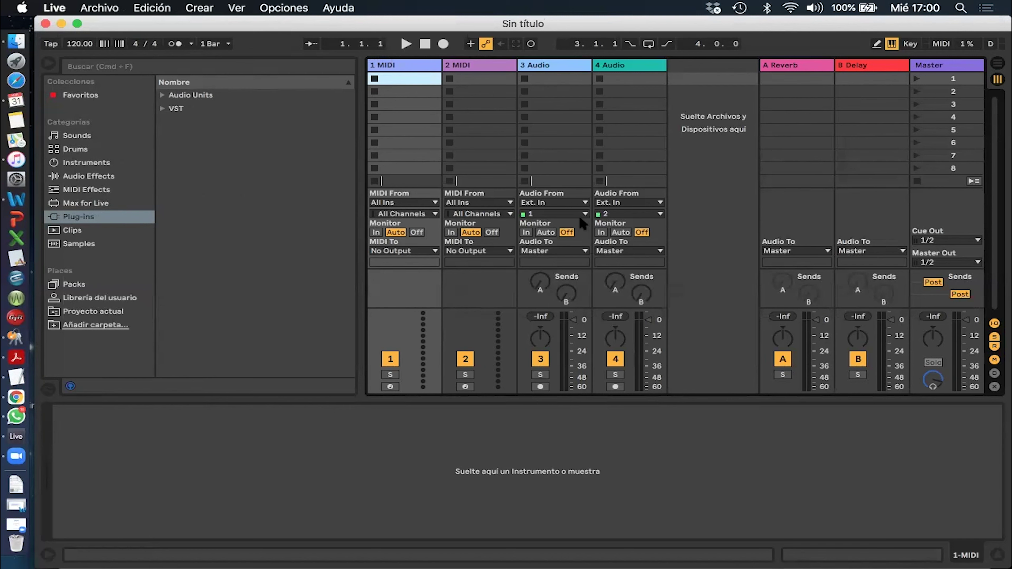
Set the audio input of the 3 Audio and 4 Audio tracks to No Input
left_click(573, 203)
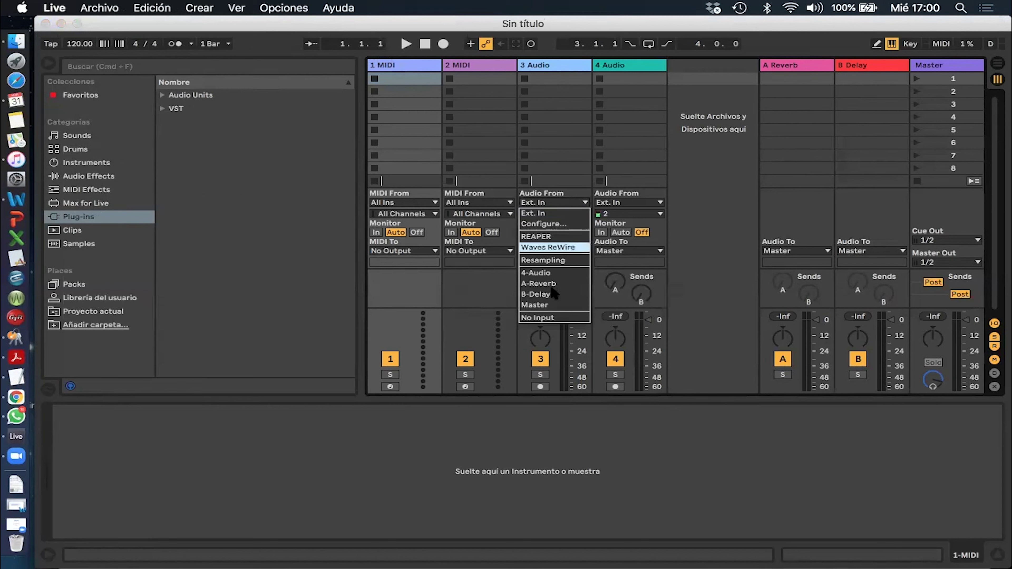
left_click(554, 318)
left_click(662, 204)
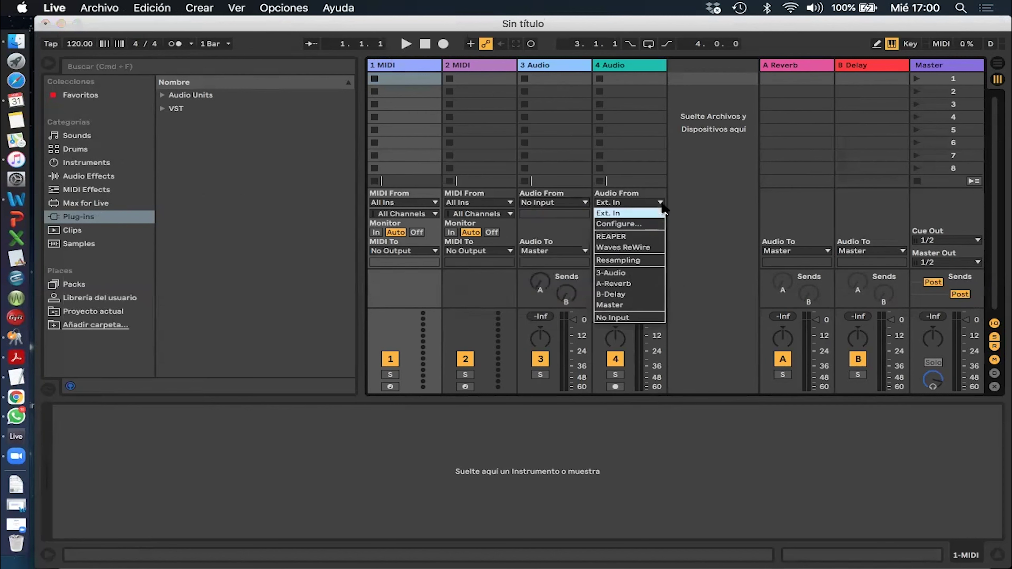
left_click(634, 317)
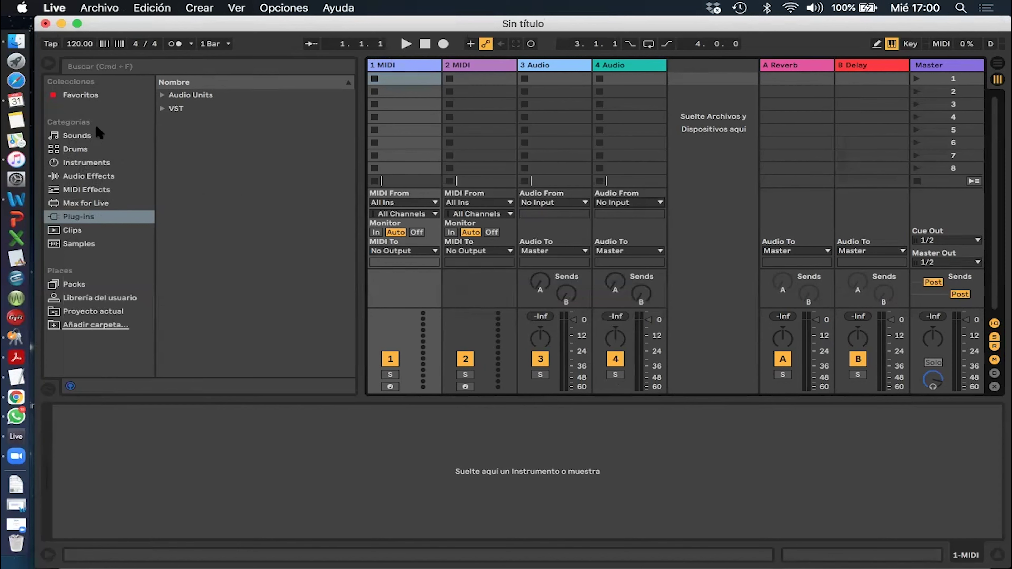
List the audio effects in the browser and adjust its width so the full effect names are readable
left_click_drag(358, 173, 227, 178)
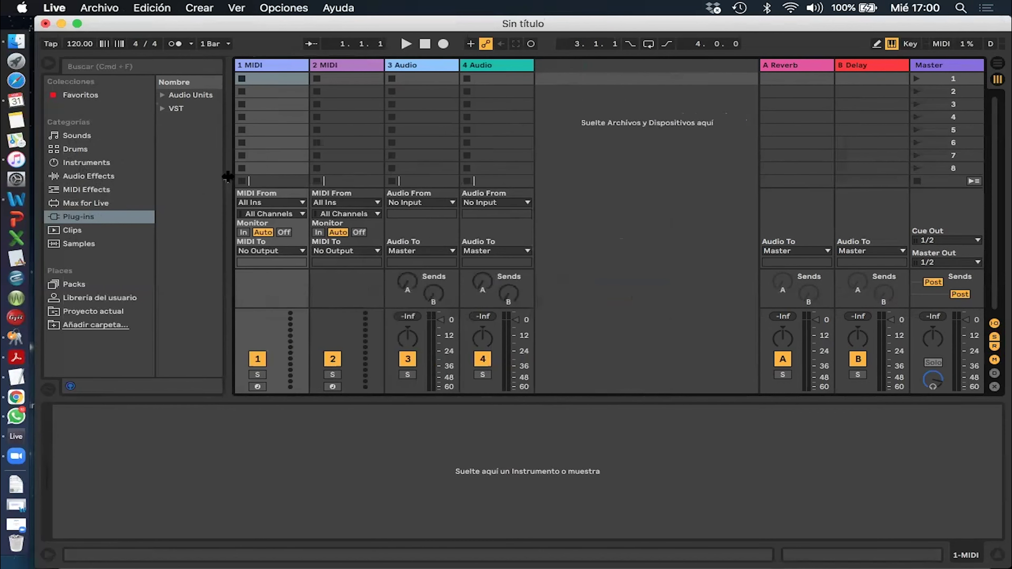
left_click(87, 177)
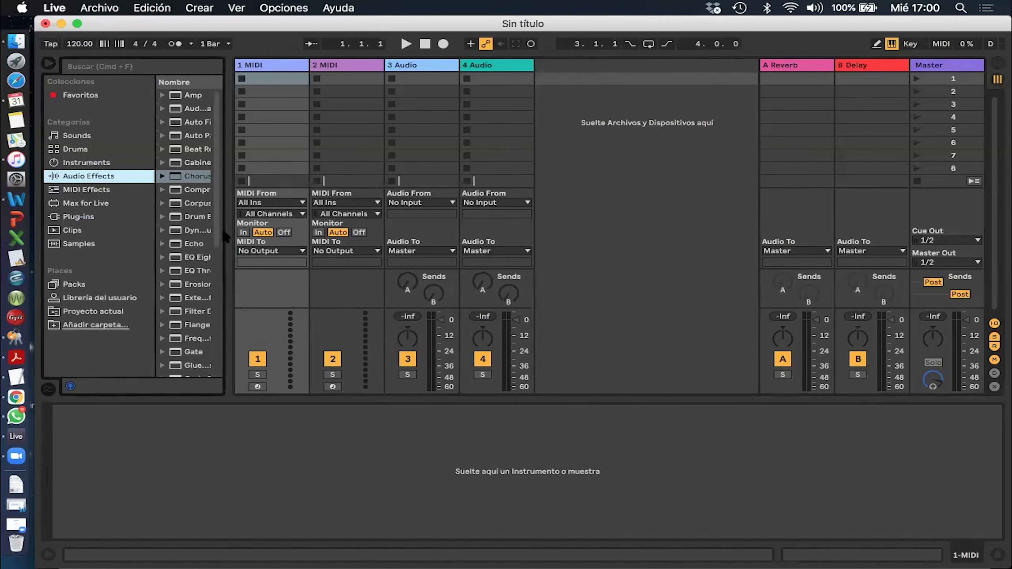
left_click_drag(228, 232, 307, 233)
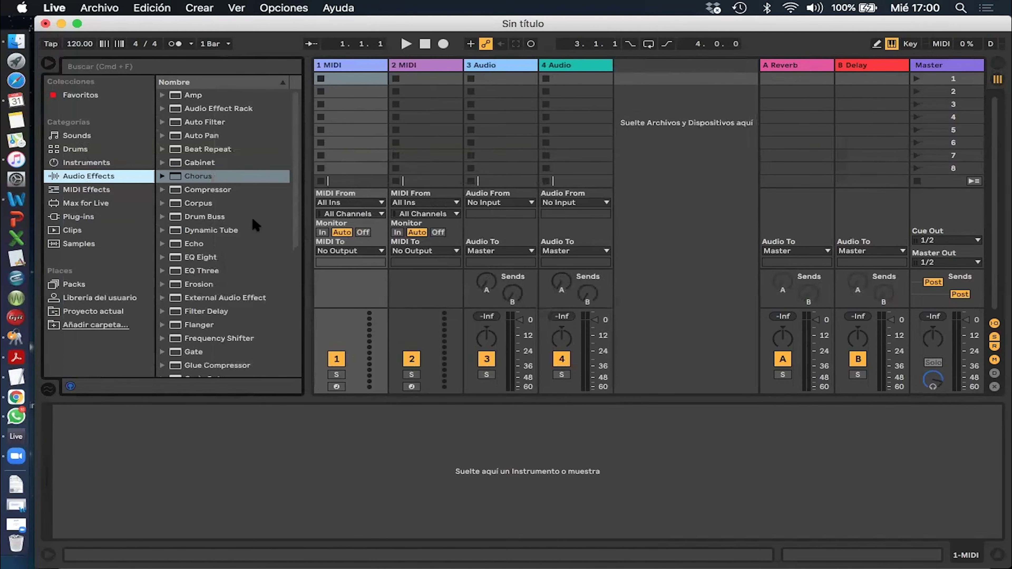
Add the Compressor audio effect to the 1 MIDI track
left_click(224, 191)
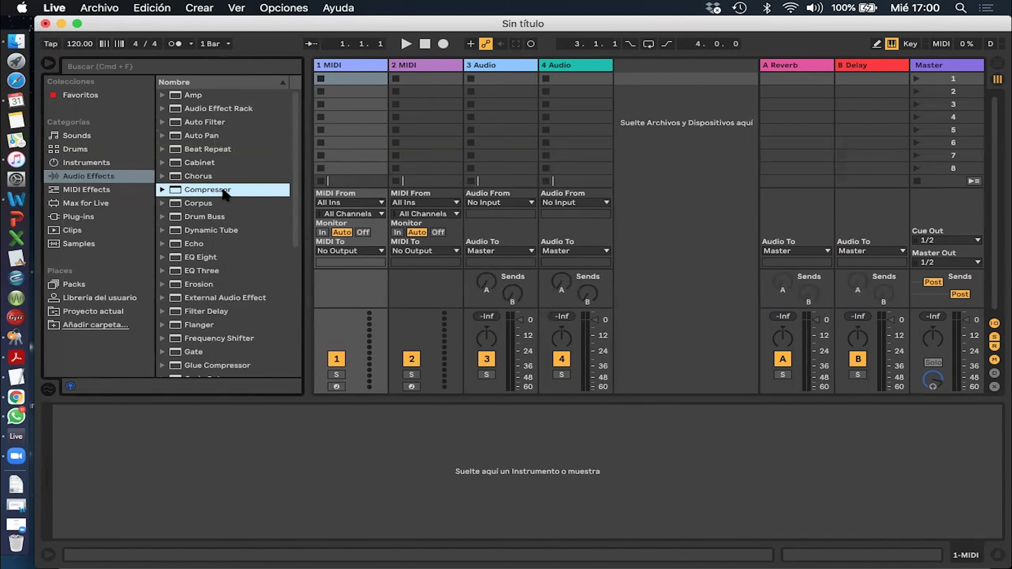
scroll(224, 193, "down", 5)
scroll(220, 172, "up", 5)
scroll(220, 247, "down", 4)
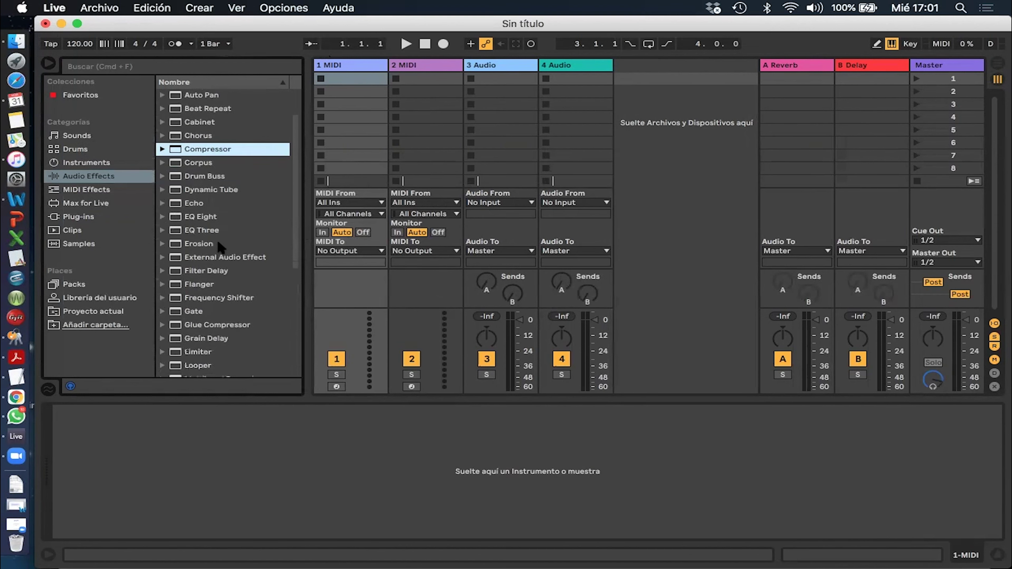
left_click(223, 259)
scroll(221, 256, "up", 4)
double_click(219, 191)
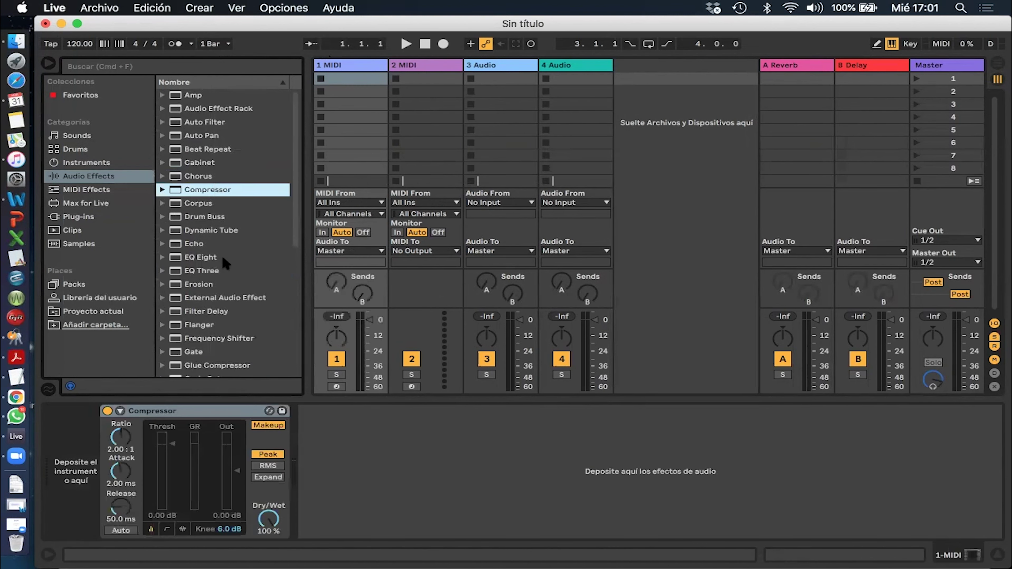
Replace the Compressor on the 1 MIDI track with a Glue Compressor and set its threshold to -12.1 dB
scroll(226, 264, "down", 8)
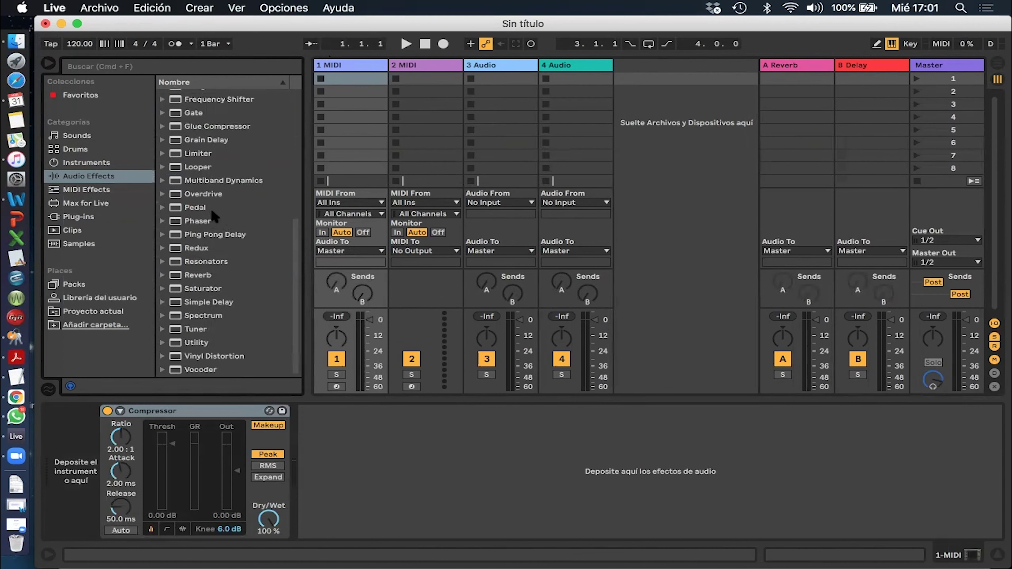
double_click(227, 127)
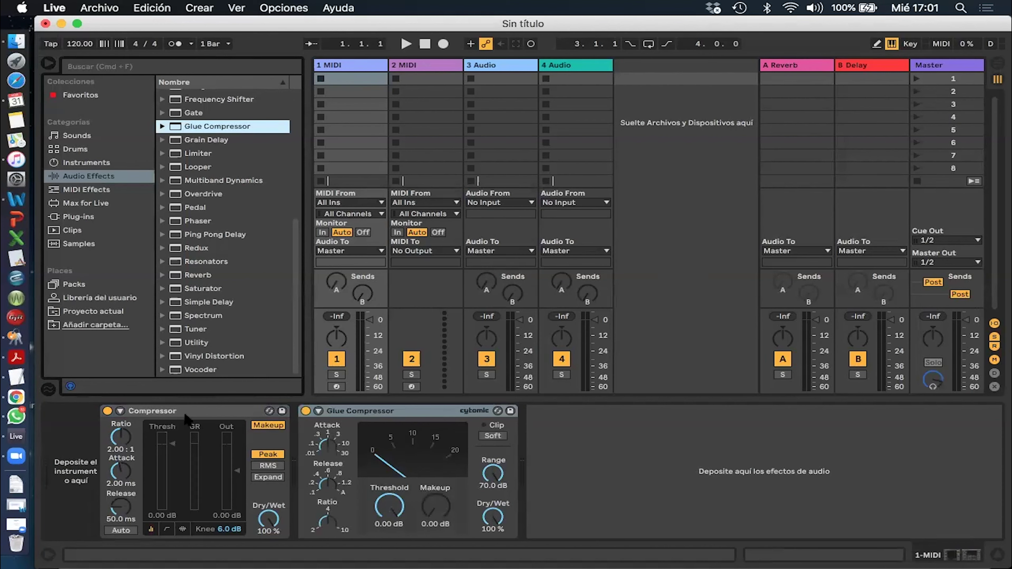
left_click(204, 413)
key("Delete")
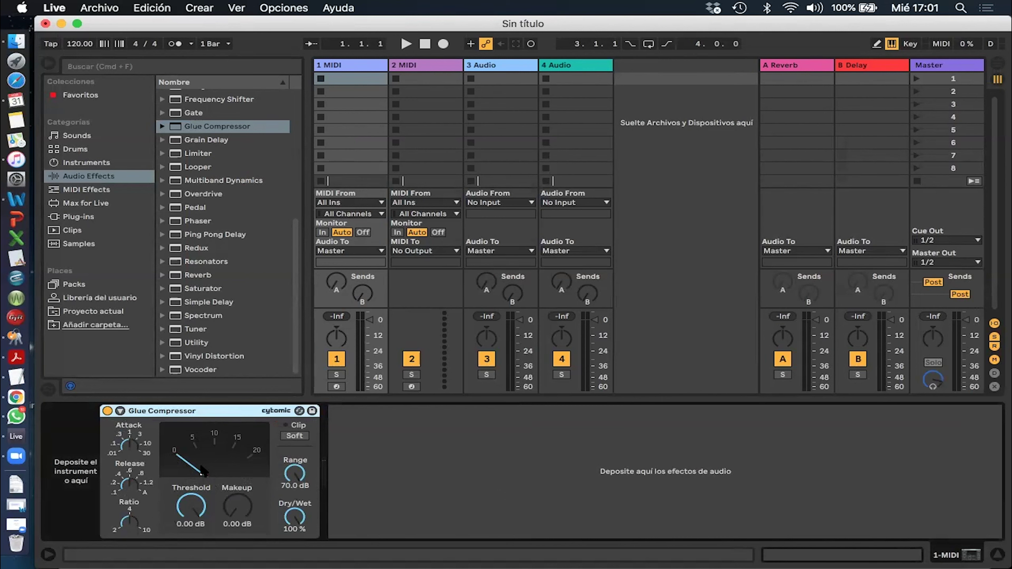
left_click_drag(191, 506, 191, 532)
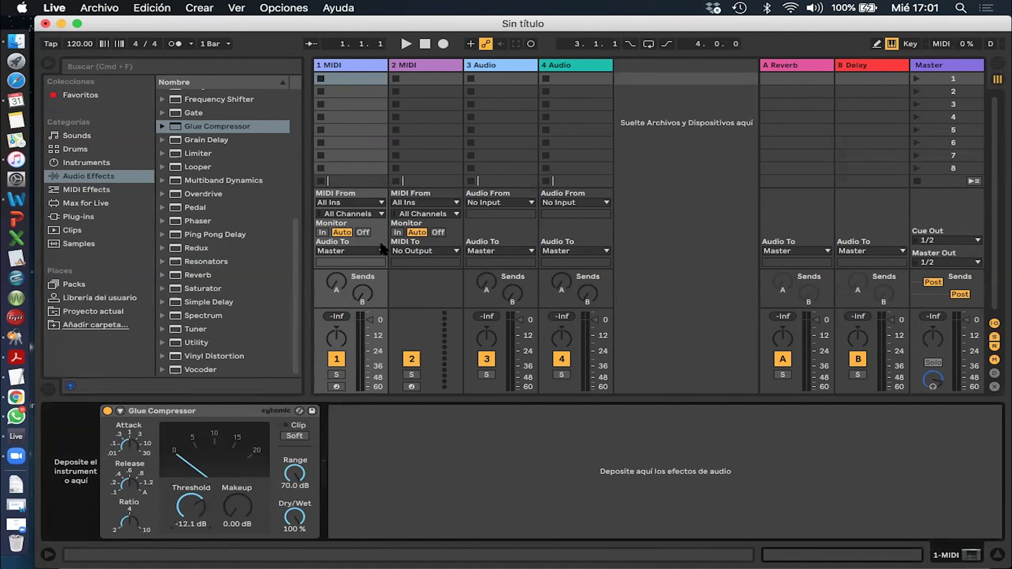
Select the 3 Audio track and list the available samples in the browser
left_click(504, 66)
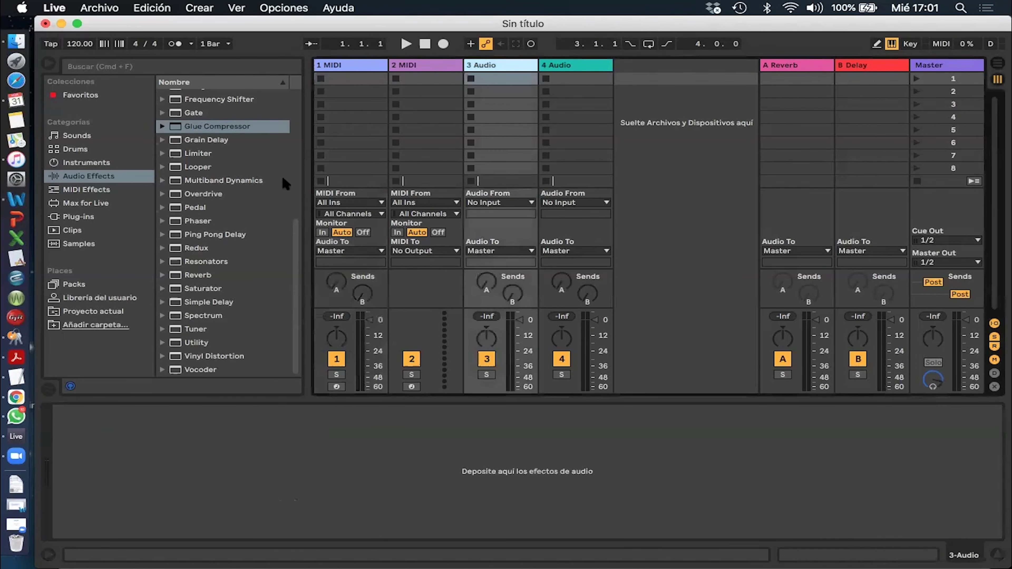
left_click(72, 245)
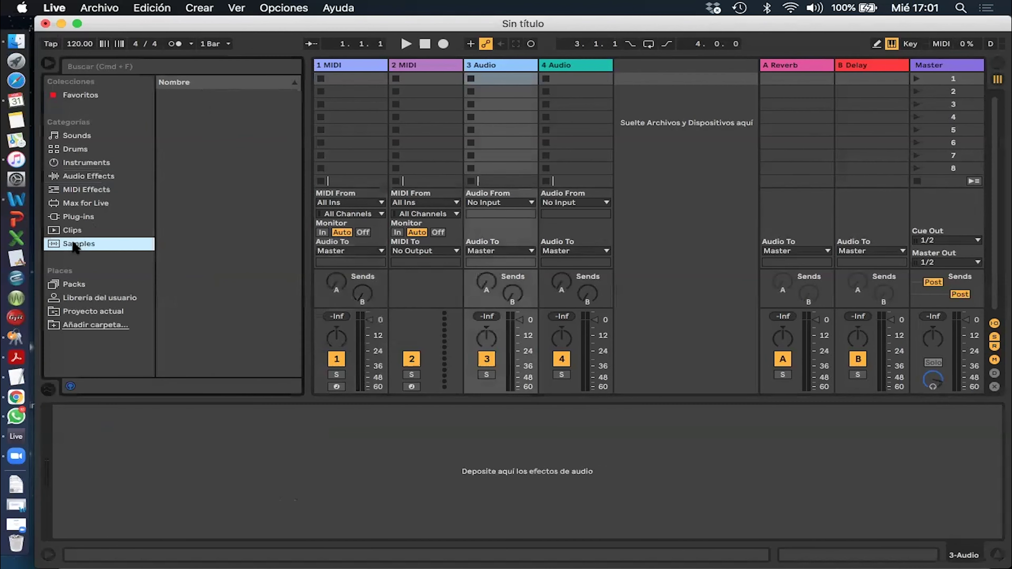
scroll(199, 241, "down", 5)
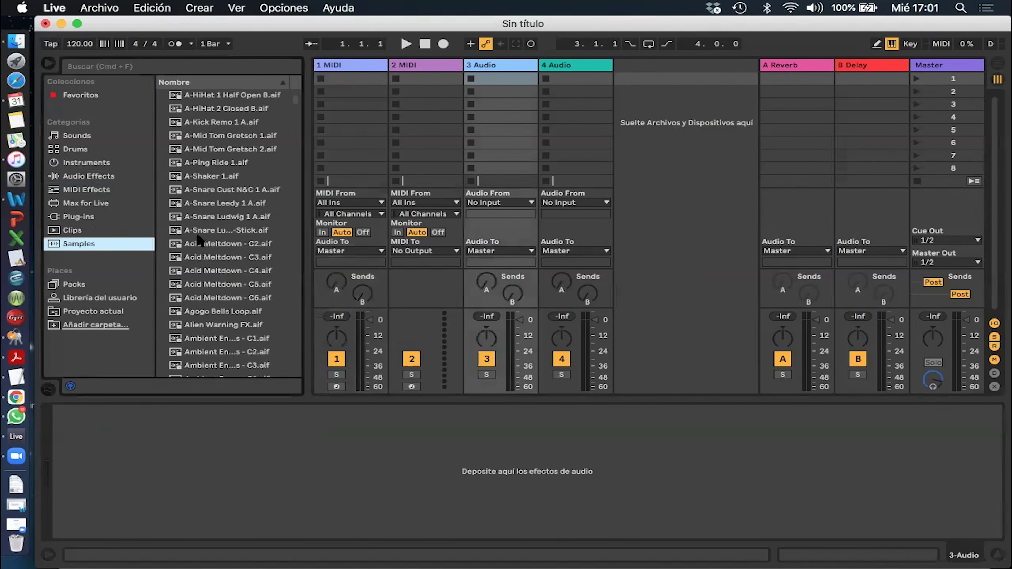
Audition several drum, Acid Meltdown and Ambient samples from the browser, ending with A-Snare Ludwig 1 A.aif
left_click(240, 245)
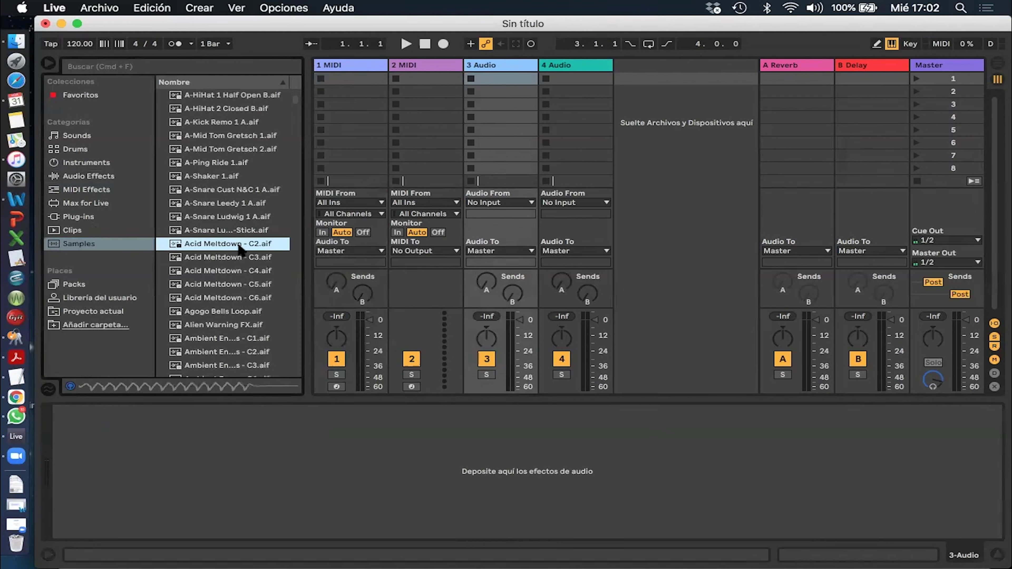
mouse_move(198, 241)
left_mouse_down()
mouse_move(500, 82)
mouse_move(217, 241)
left_mouse_up()
left_click(212, 216)
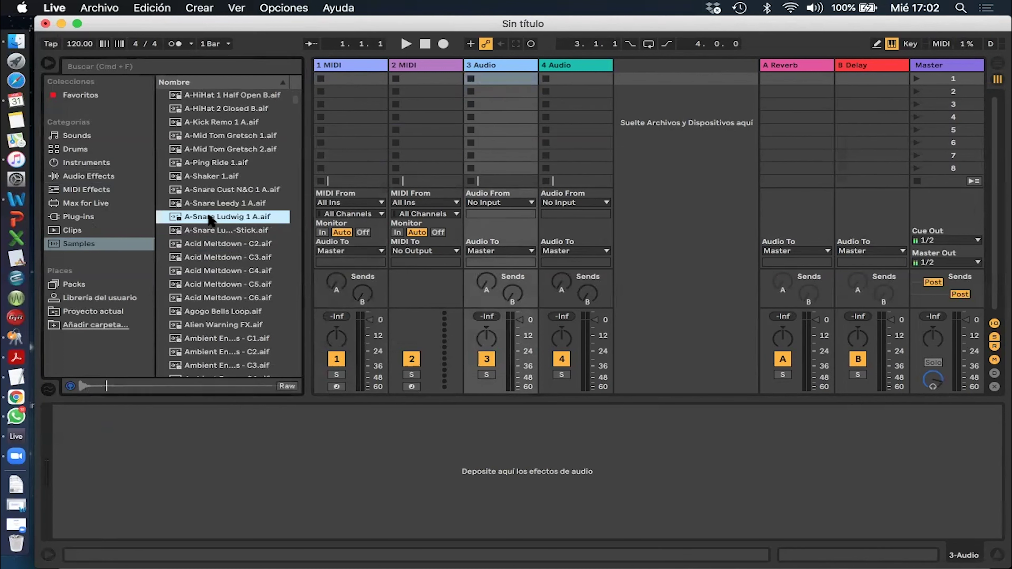
left_click(218, 203)
left_click(218, 175)
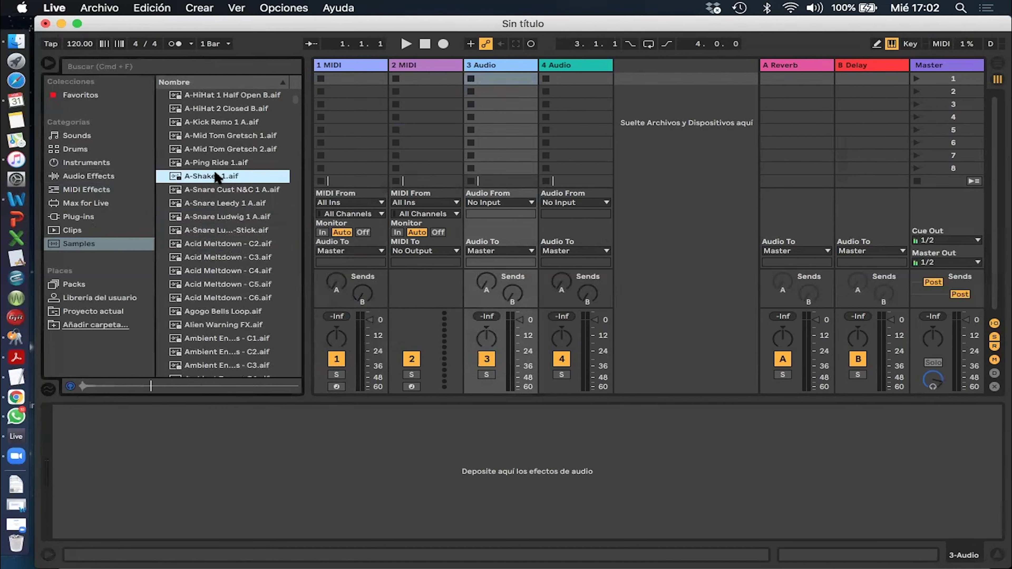
left_click(224, 136)
left_click(204, 284)
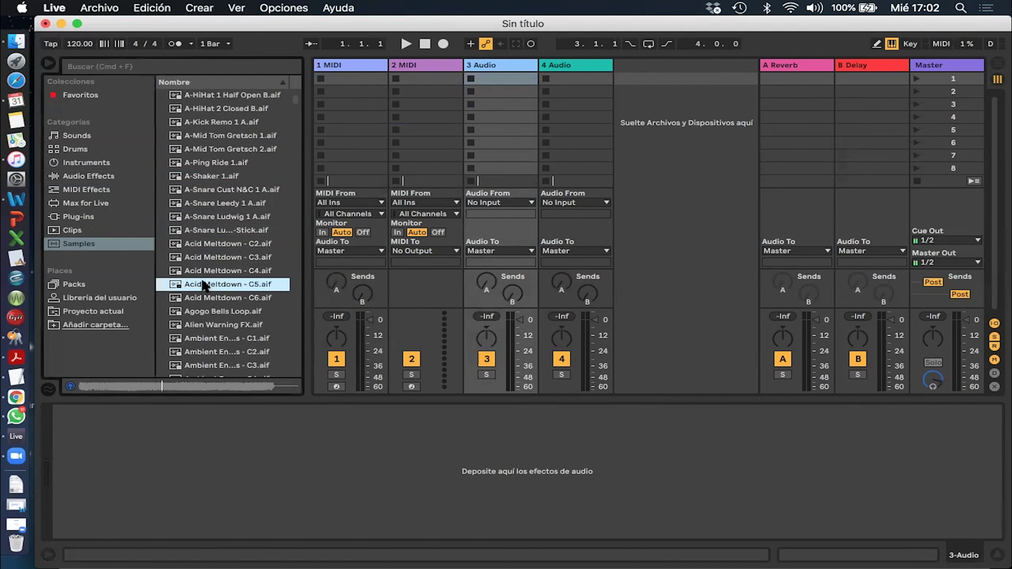
left_click(226, 243)
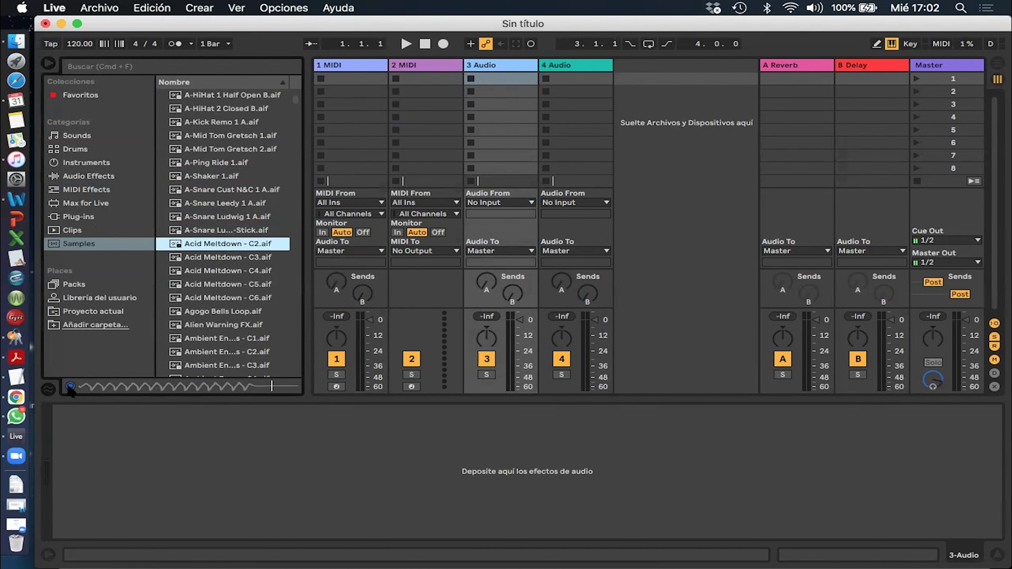
left_click(197, 313)
left_click(206, 271)
left_click(215, 217)
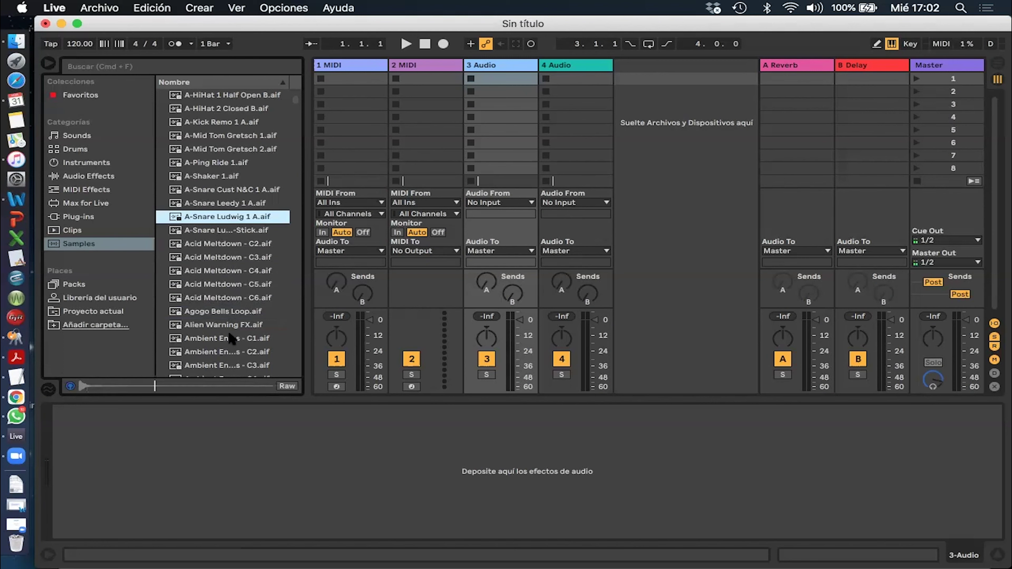
left_click(232, 339)
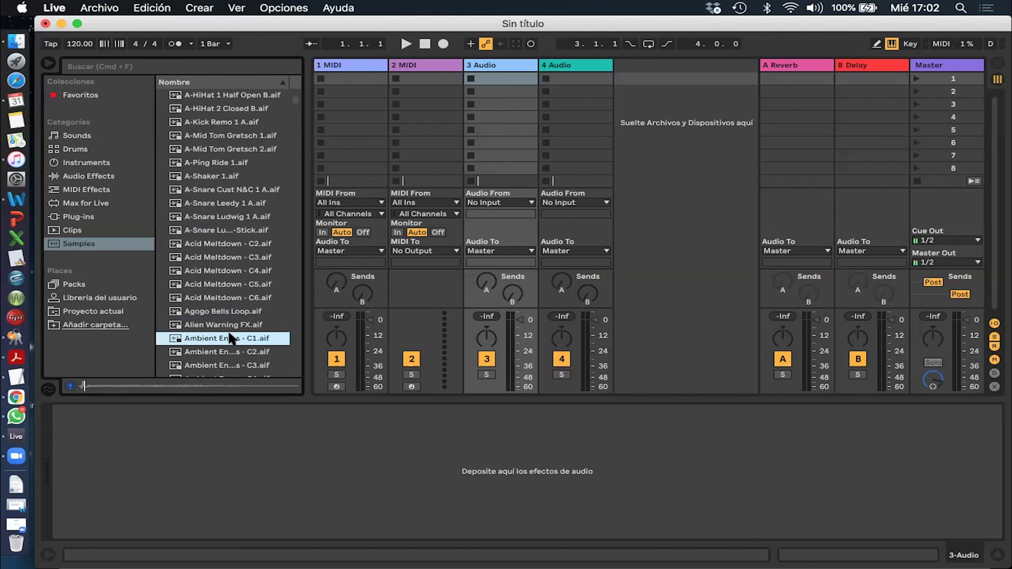
left_click(219, 217)
left_click(222, 164)
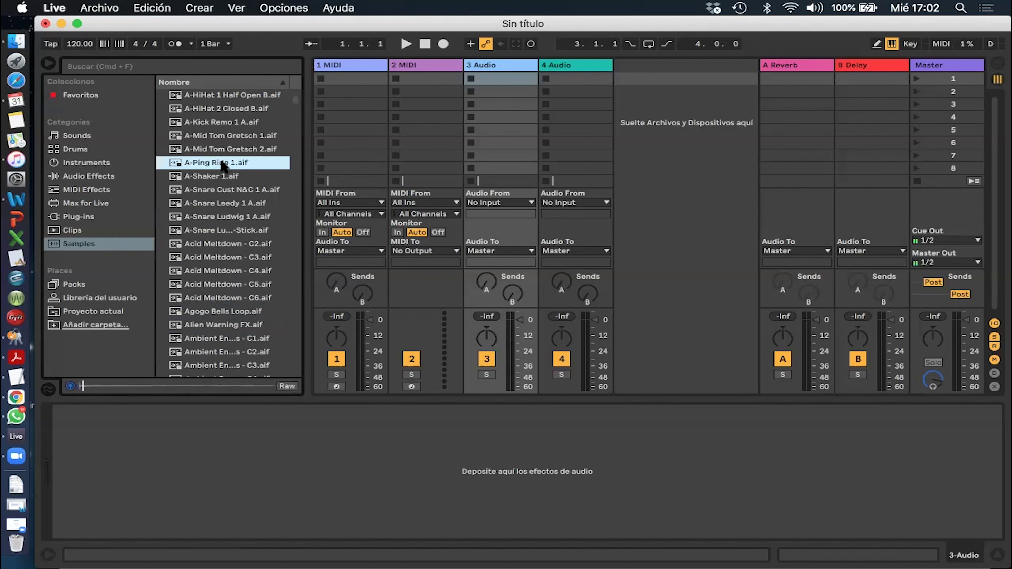
left_click(220, 230)
left_click(221, 244)
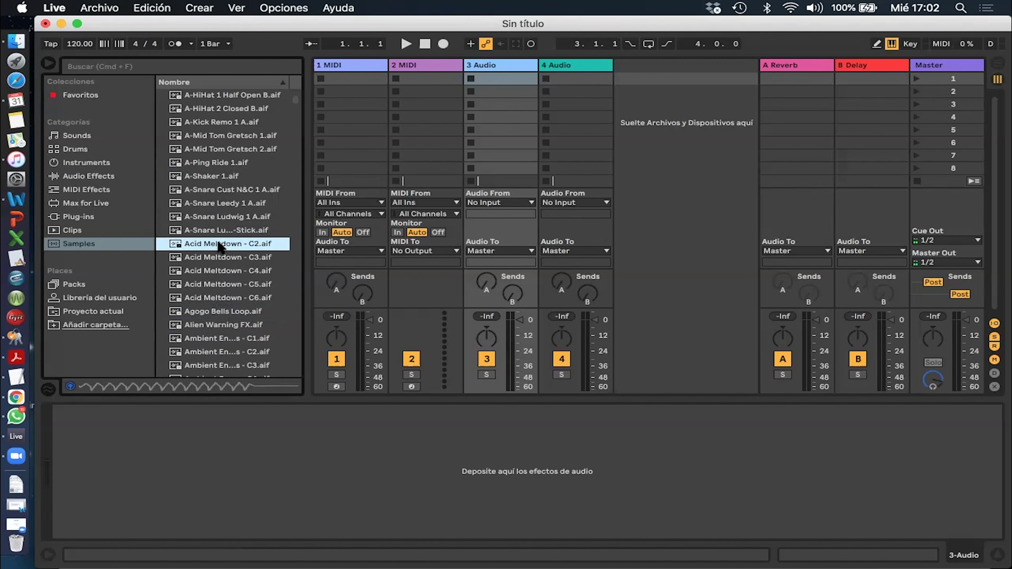
left_click(218, 219)
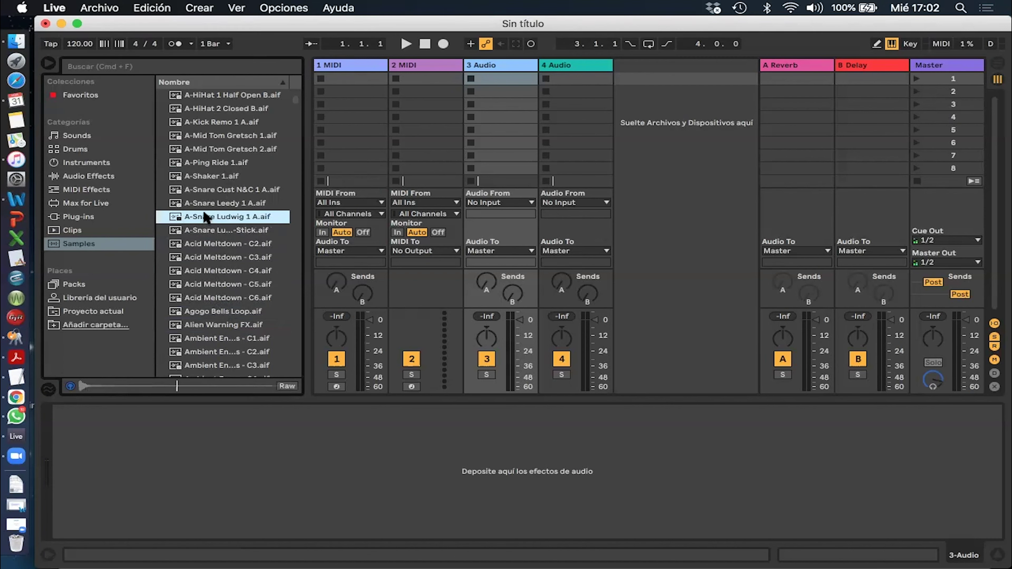
key("XF86AudioRaiseVolume")
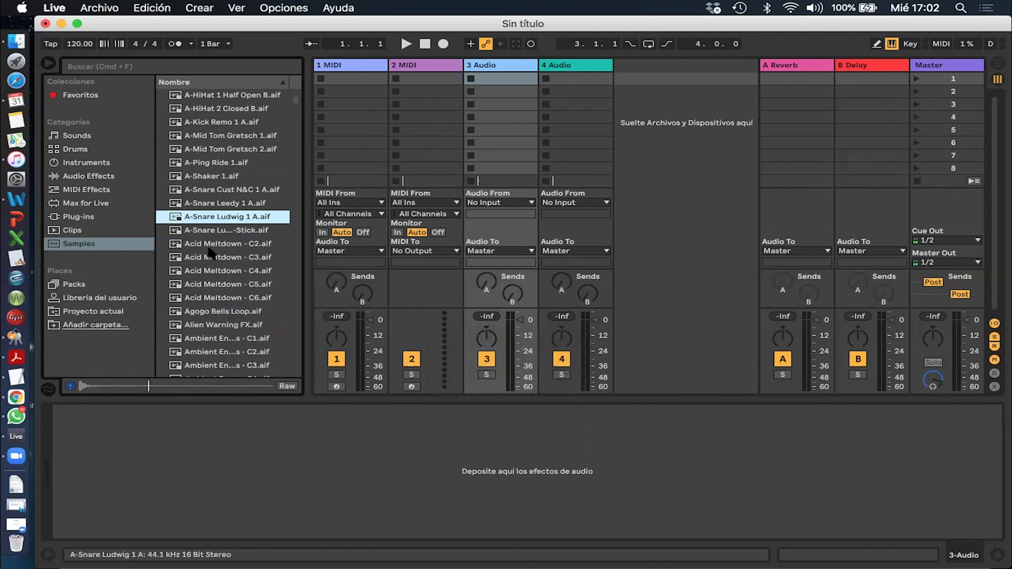
Place A-Snare Ludwig 1 A.aif in the first clip slot of the 3 Audio track and play the clip
left_click_drag(205, 217, 510, 80)
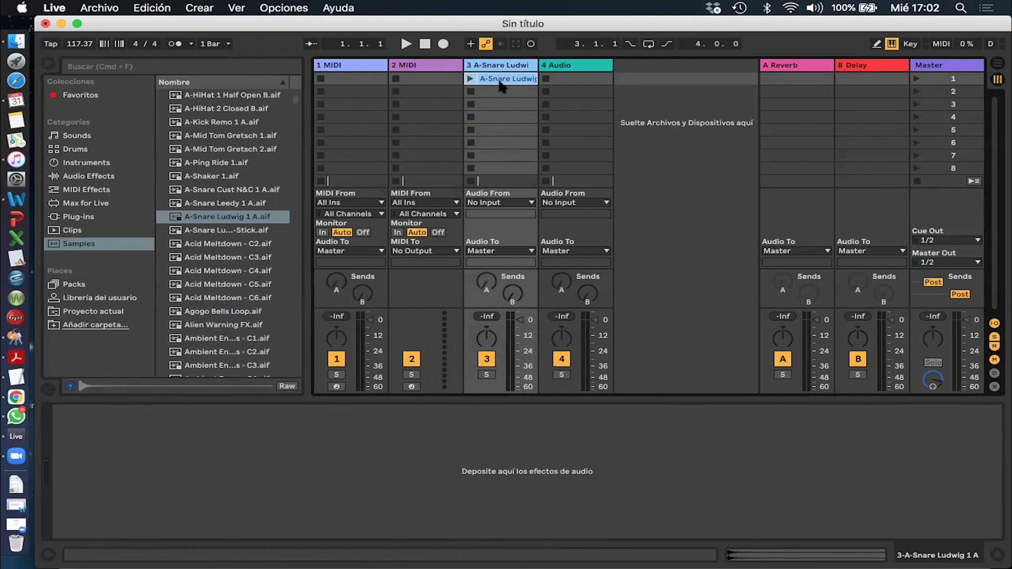
left_click(470, 78)
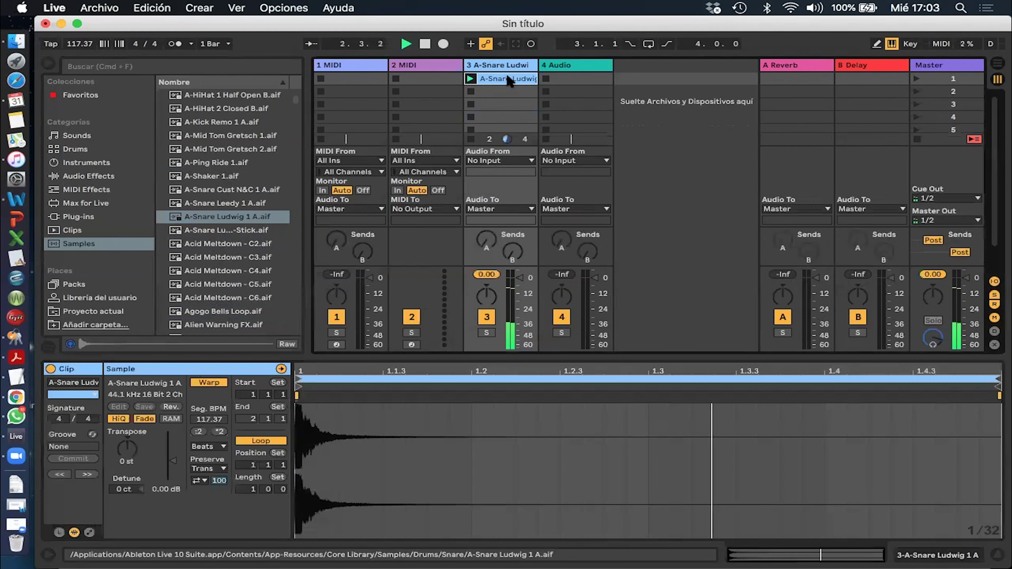
double_click(508, 79)
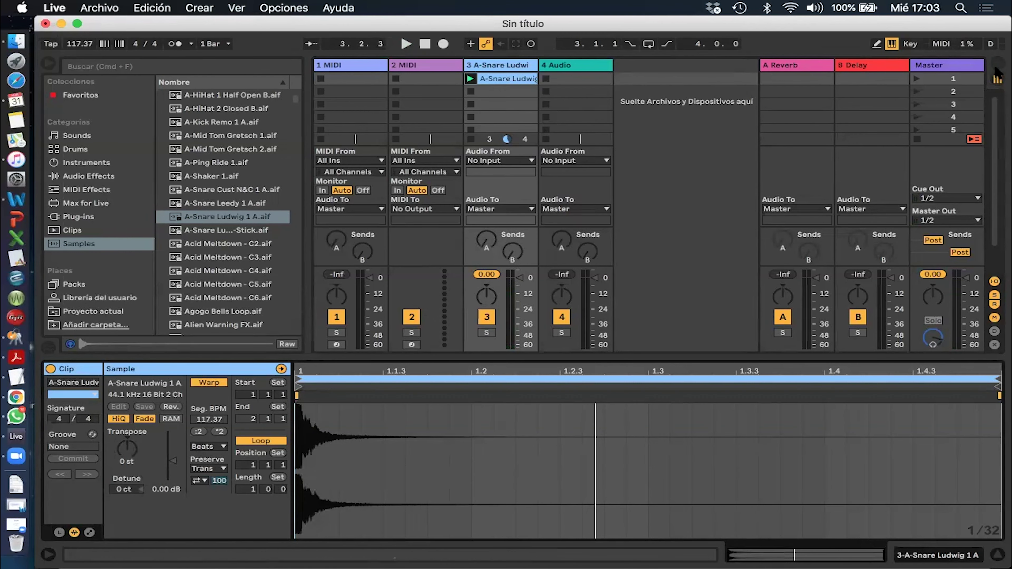
Place the A-Ping Ride 1.aif sample on track 4 at bar 10 in the Arrangement View
left_click(999, 67)
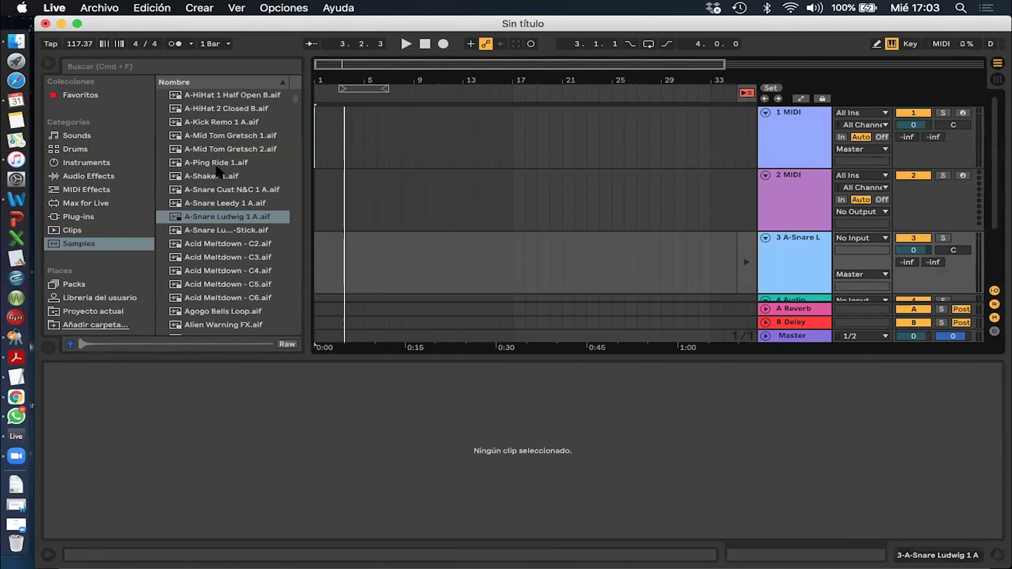
left_click(206, 164)
left_click_drag(207, 167, 432, 244)
scroll(571, 244, "down", 3)
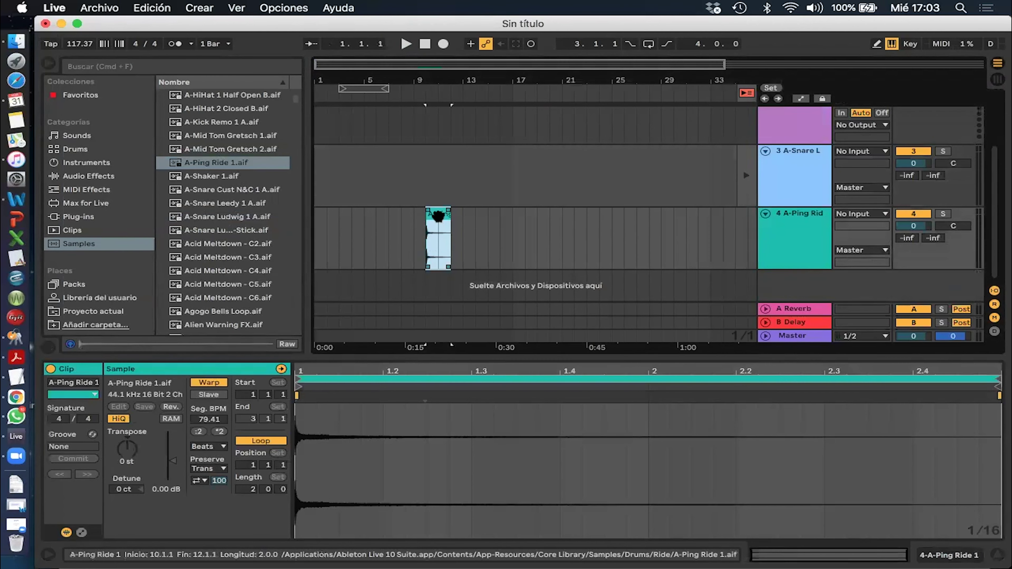
left_click(350, 416)
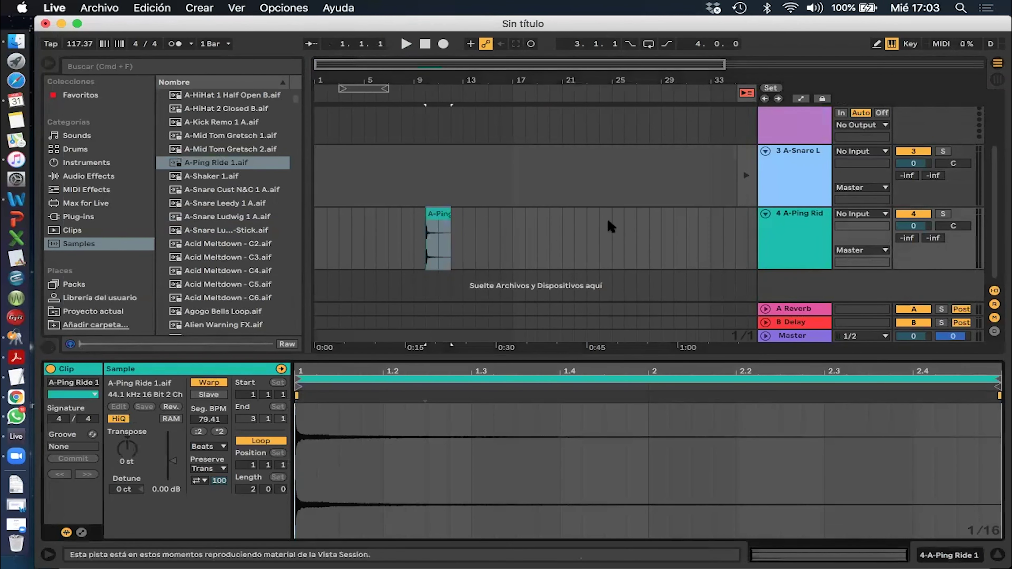
Return to the Session View and select the A-Snare Ludwig clip to show its sample properties
left_click(997, 80)
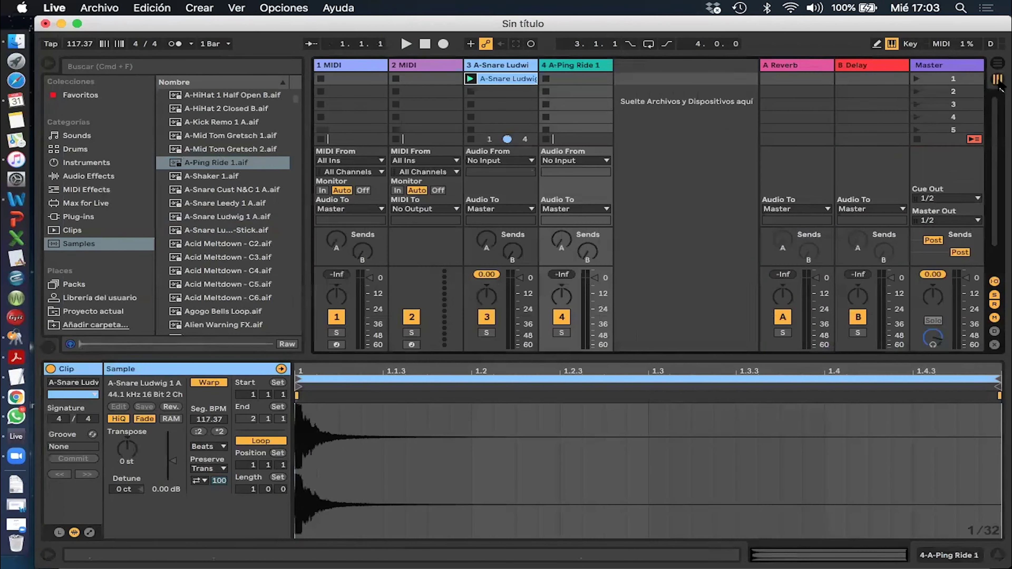
left_click(508, 79)
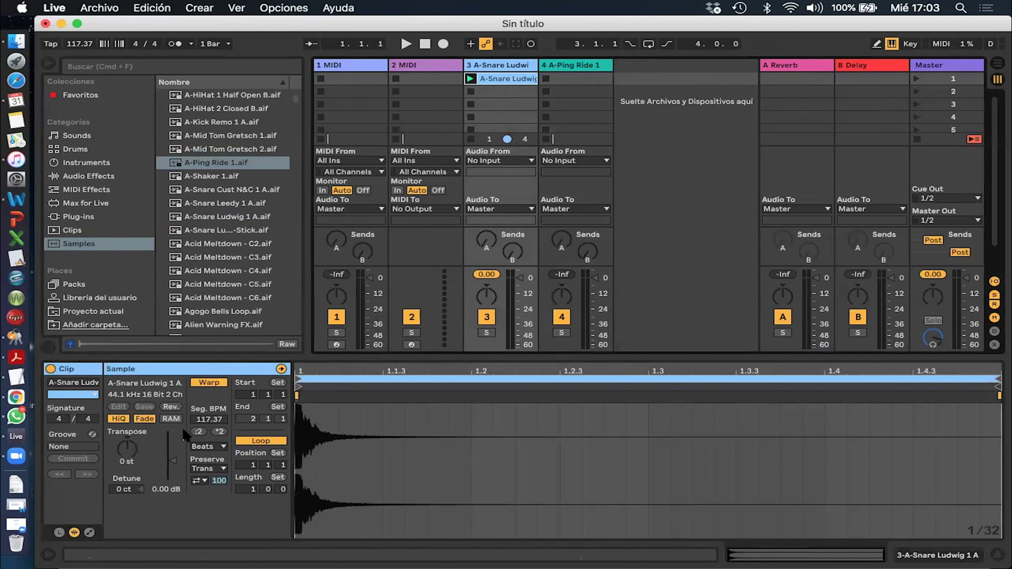
Toggle Loop off and on repeatedly for the A-Snare Ludwig clip and launch the clip
left_click(261, 440)
left_click(261, 440)
left_click(261, 441)
left_click(261, 440)
left_click(261, 441)
left_click(261, 441)
left_click(261, 440)
left_click(261, 440)
left_click(471, 78)
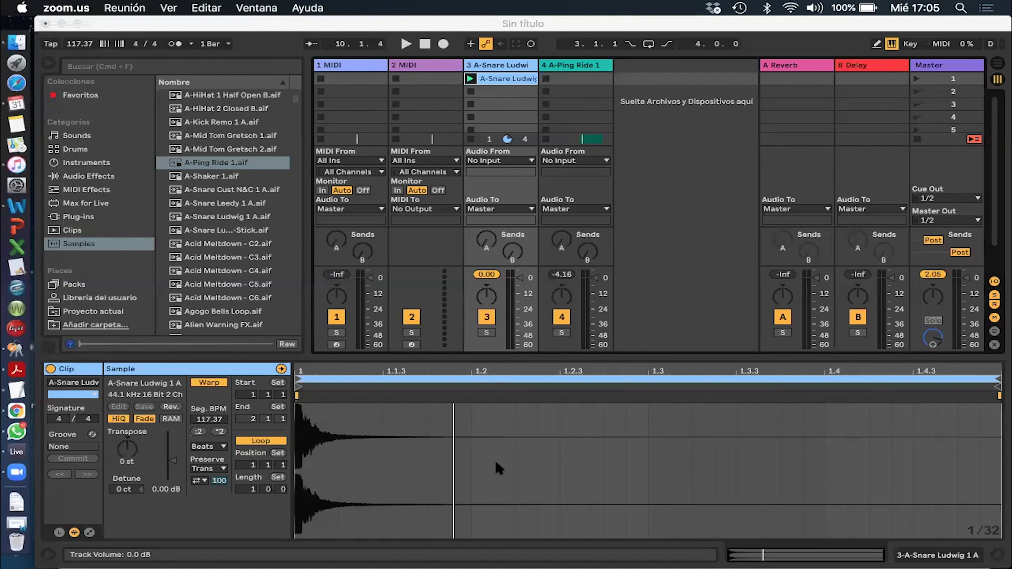
Play the set briefly and stop it to check the signal level on the Master track
left_click(499, 468)
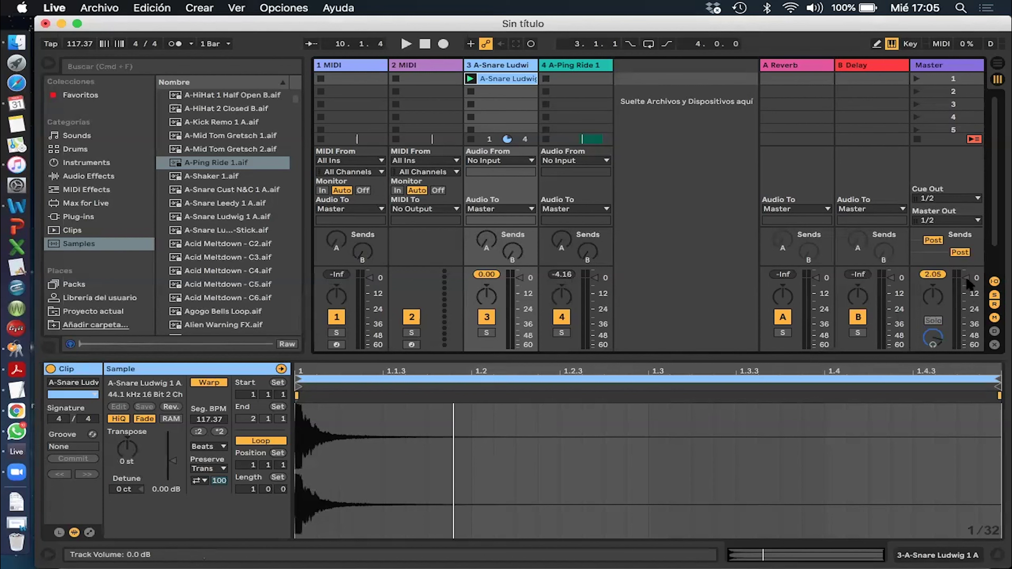
mouse_move(967, 278)
left_mouse_down()
mouse_move(970, 288)
mouse_move(965, 278)
left_mouse_up()
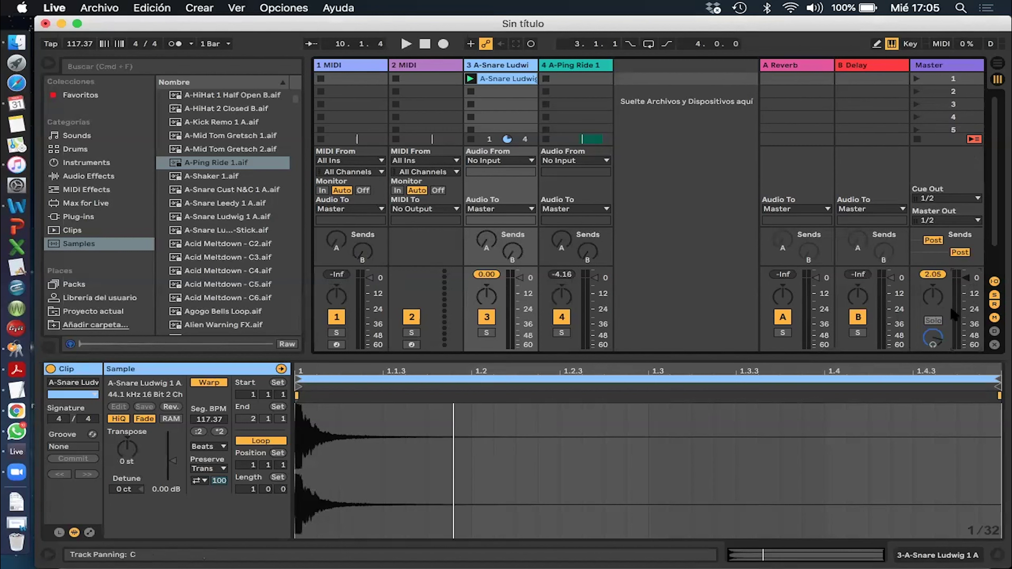
key("space")
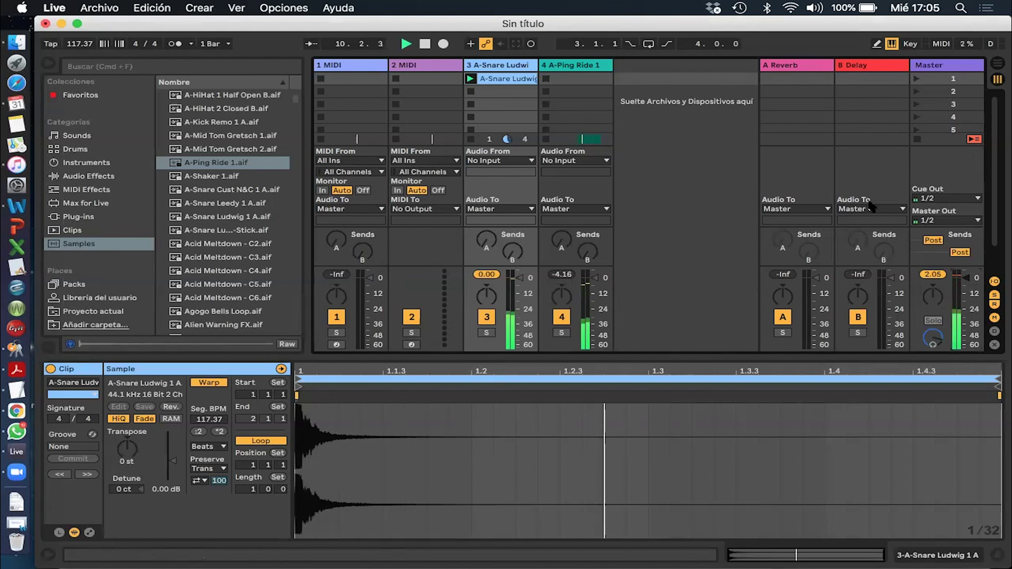
key("space")
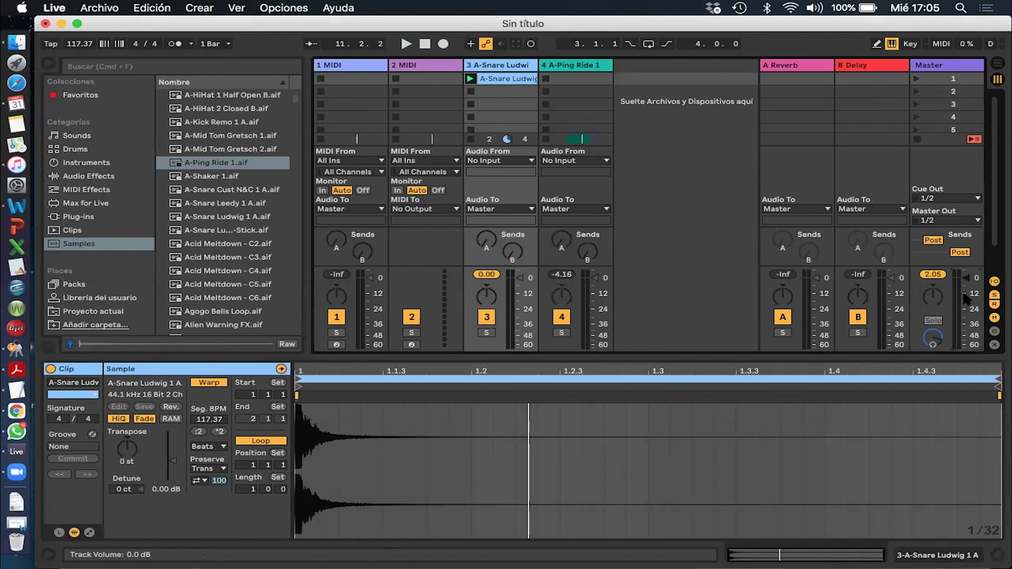
Enlarge the sample display, zoom in on the start of the A-Snare Ludwig waveform, and reduce the display height again
left_click_drag(304, 354, 310, 210)
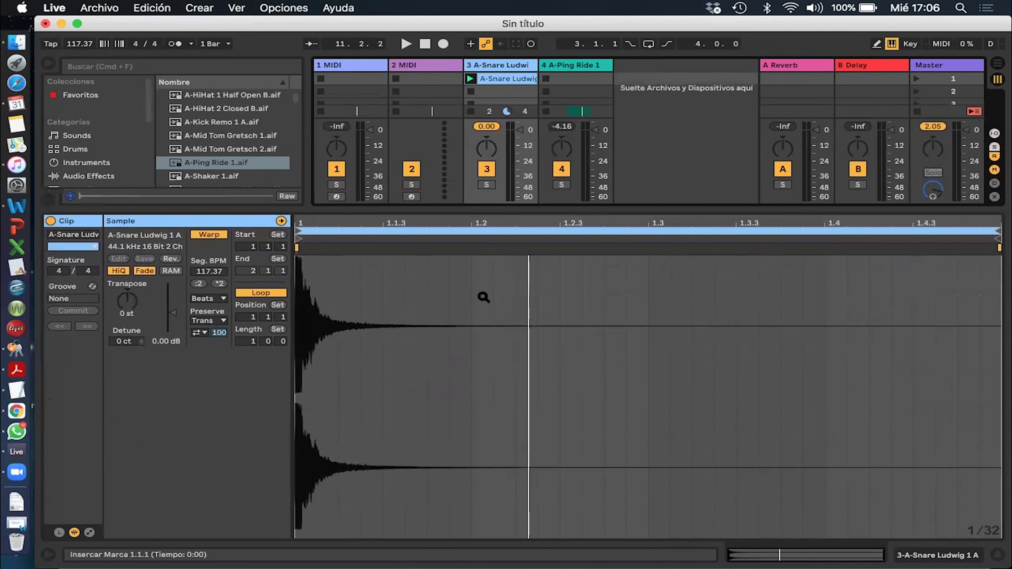
left_click_drag(388, 220, 390, 244)
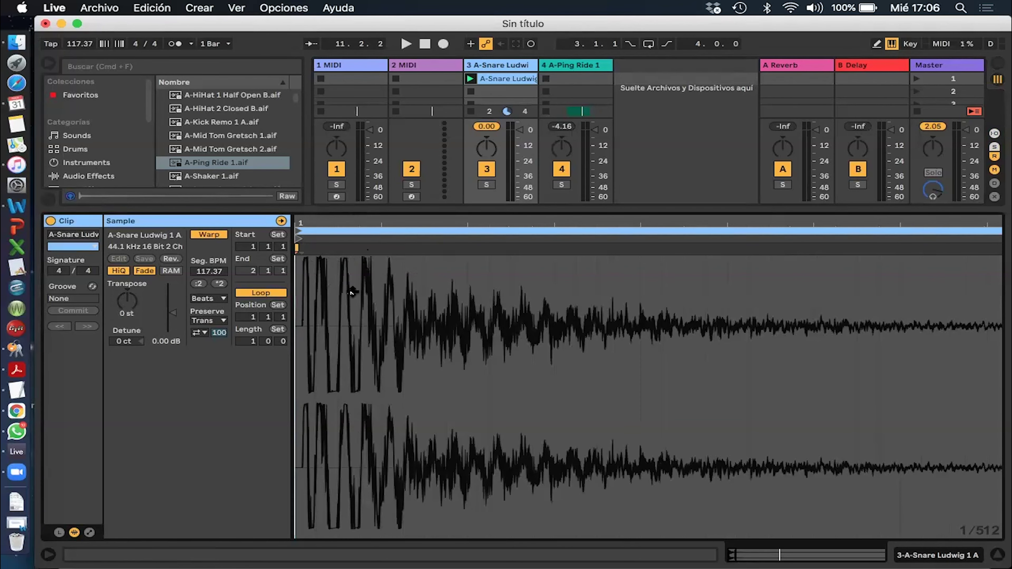
key("super+alt+i")
key("super+alt+s")
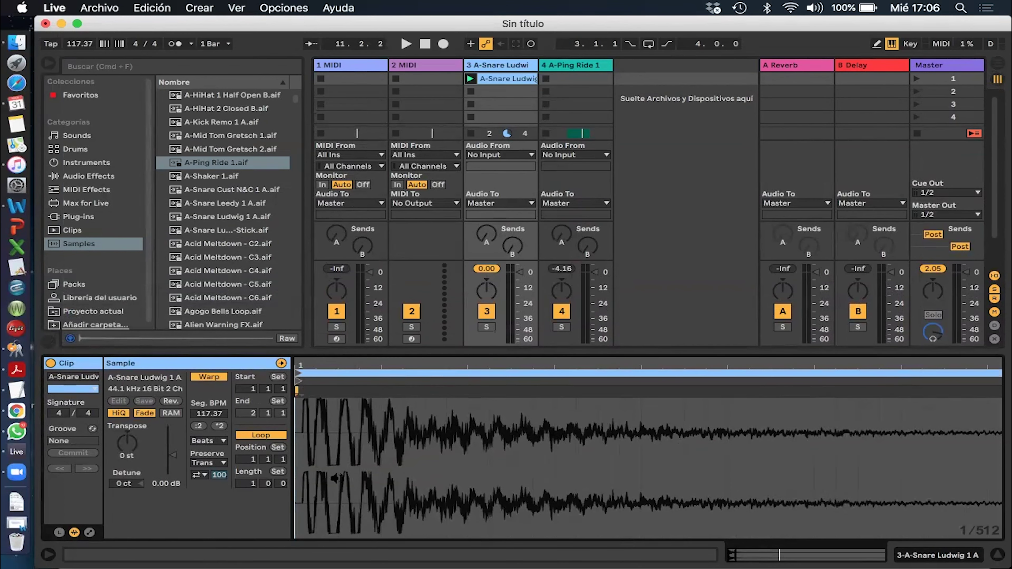
scroll(337, 478, "down", 3)
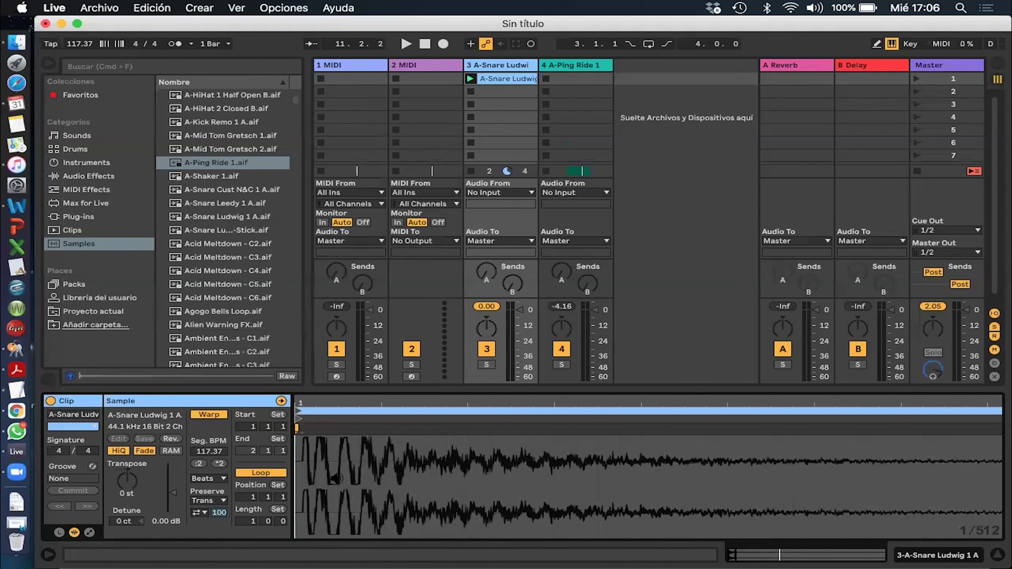
scroll(336, 479, "down", 1)
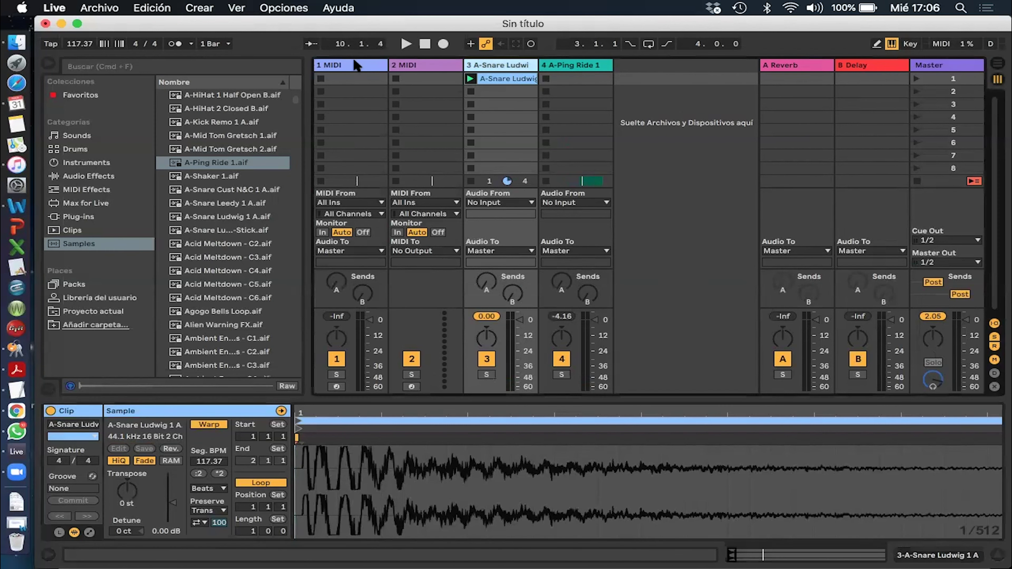
Move the Glue Compressor from the 1 MIDI track to the A-Snare Ludwig track and set its Threshold to -19.0 dB
left_click(340, 91)
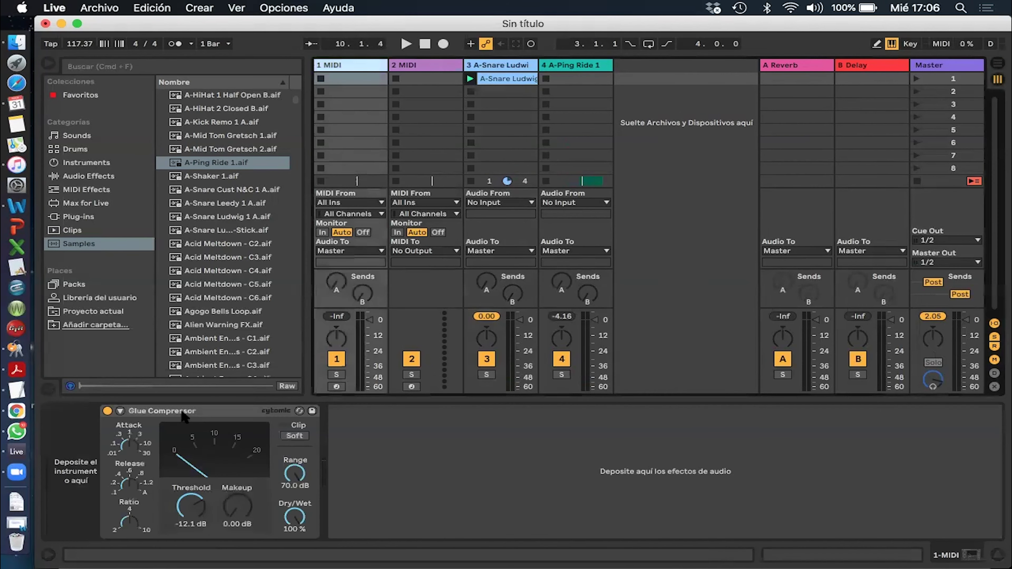
key("Delete")
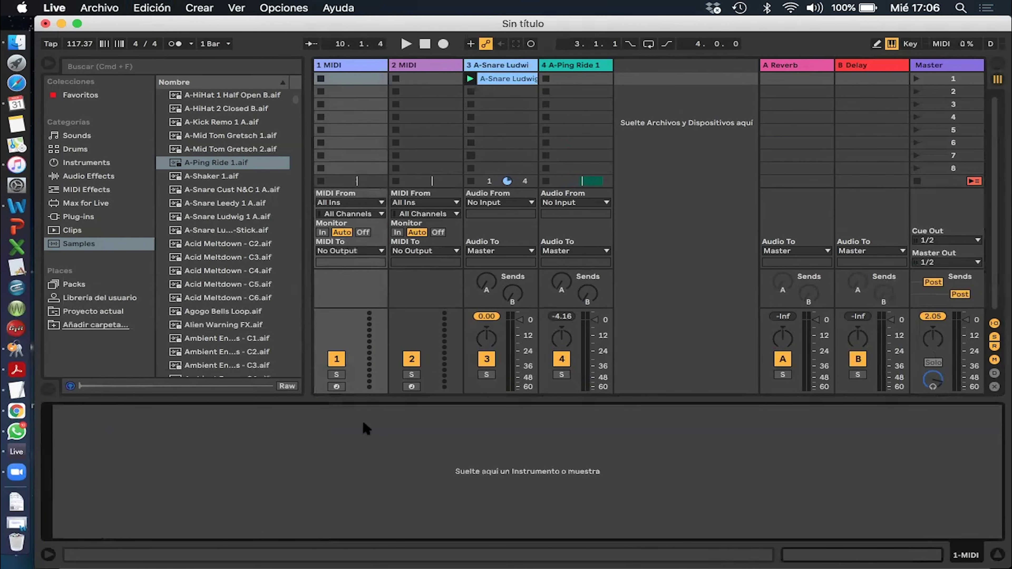
key("super+z")
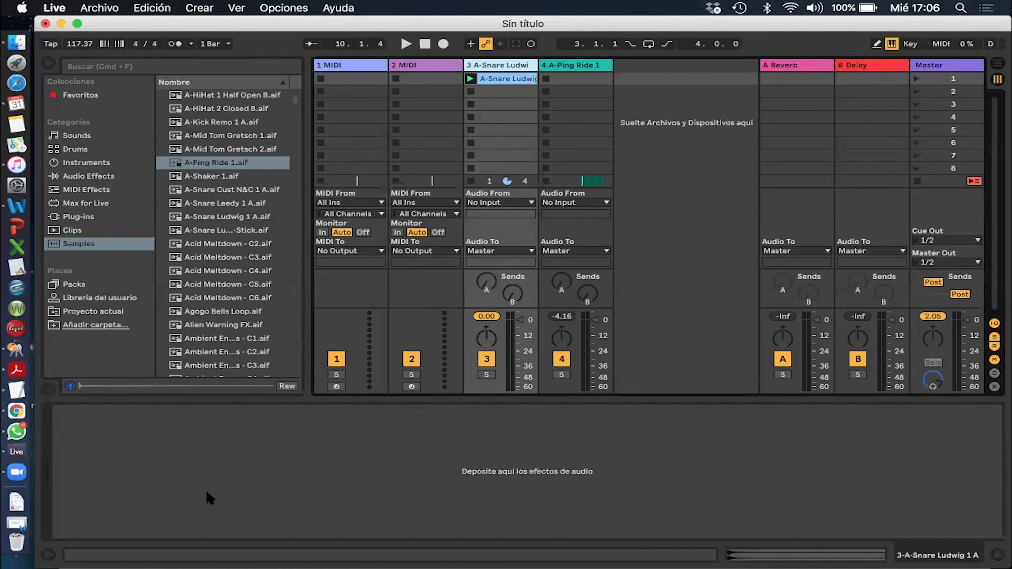
key("super+z")
key("super+v")
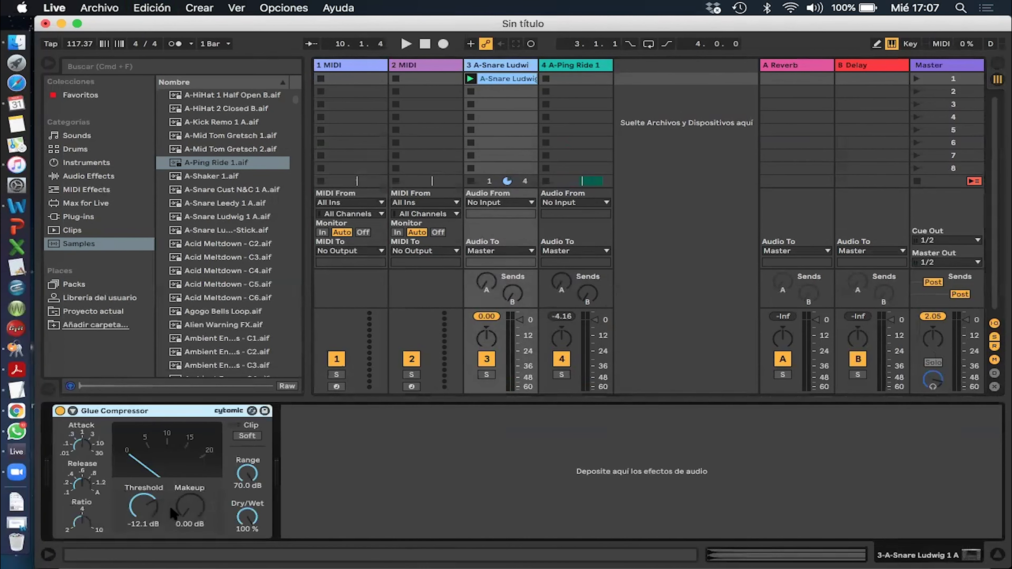
left_click(144, 507)
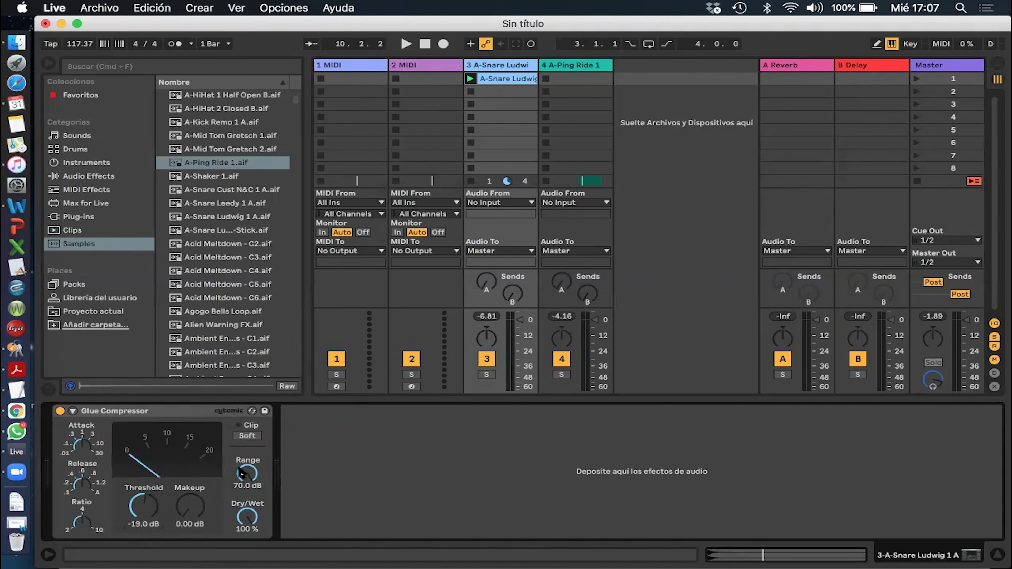
Delete the A-Ping Ride 1 clip from track 4 in the Arrangement View and return to the snare track in the Session View
key("Right")
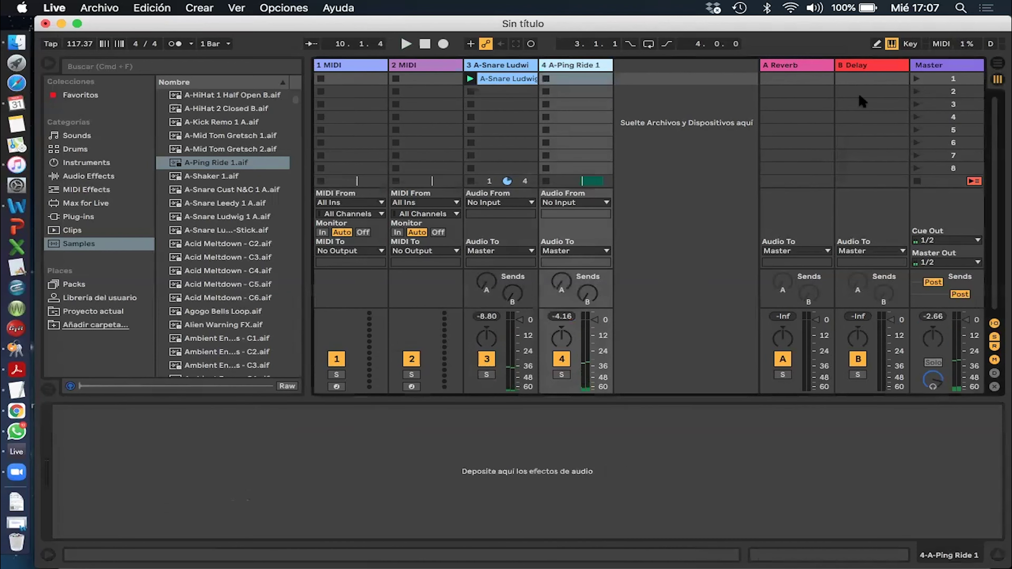
key("Tab")
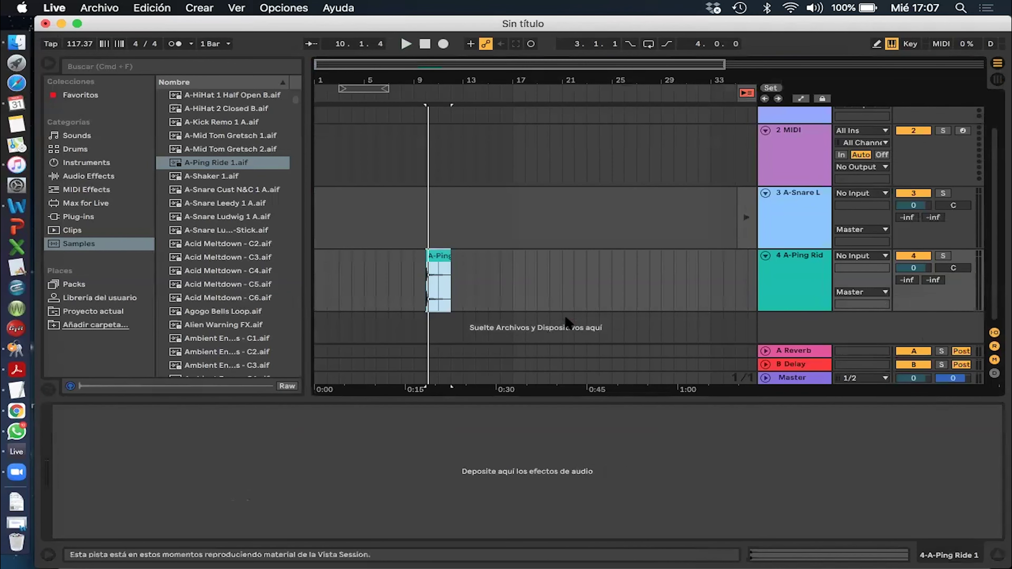
scroll(430, 307, "up", 3)
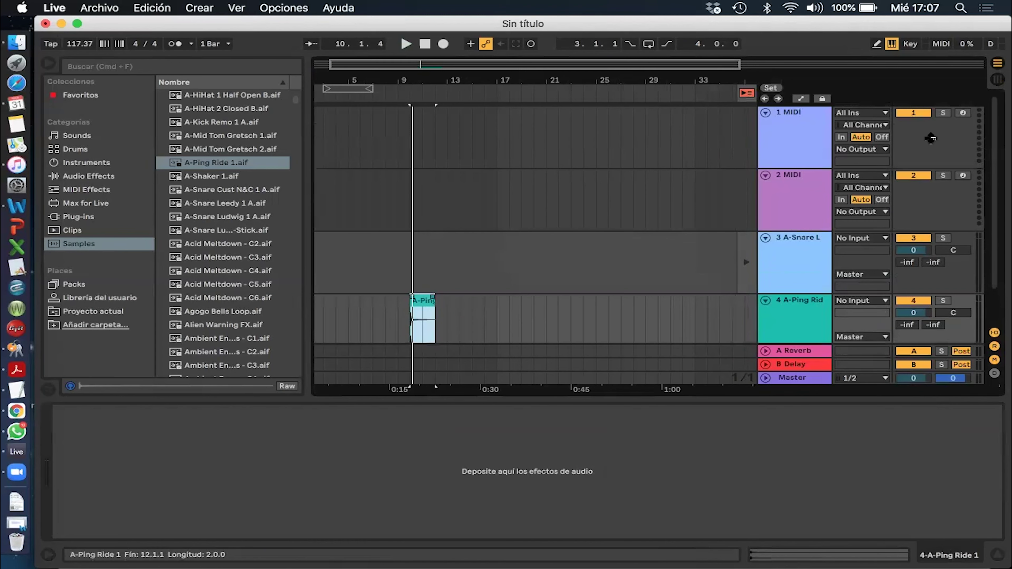
key("Tab")
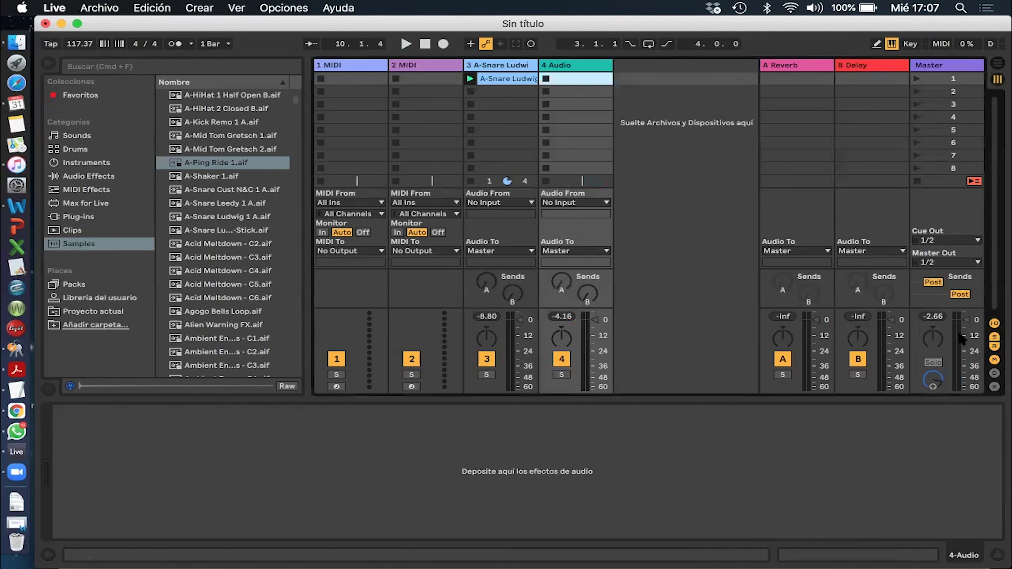
left_click(512, 67)
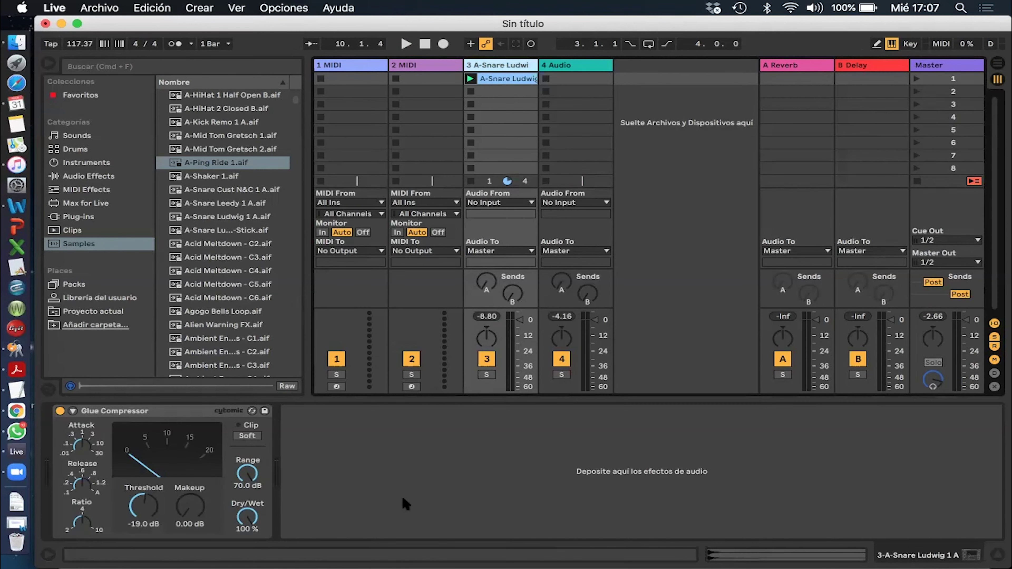
Play the snare clip while raising the Glue Compressor's Threshold to -12.1 dB and on to -7.62 dB
key("space")
key("space")
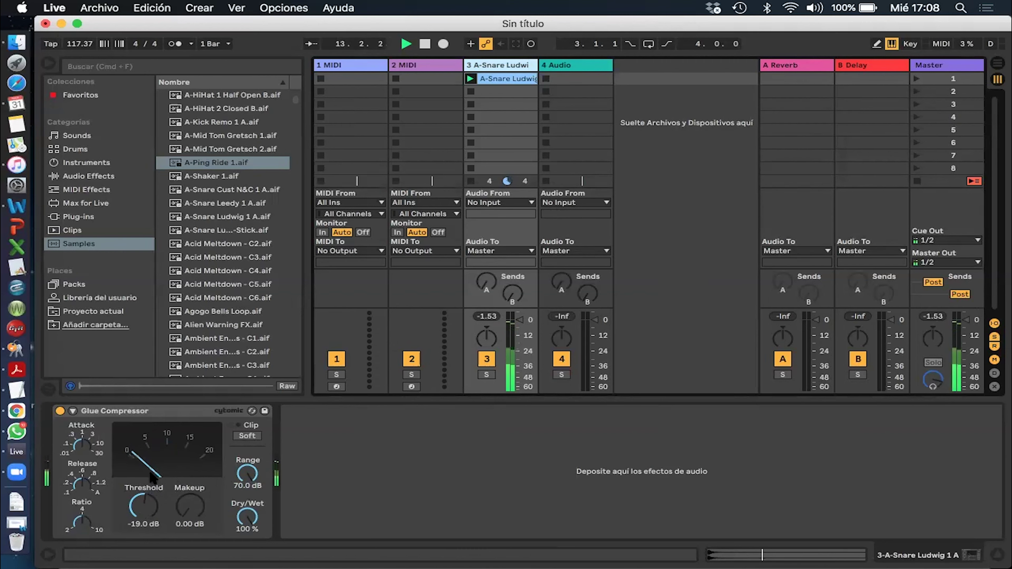
left_click_drag(143, 520, 143, 500)
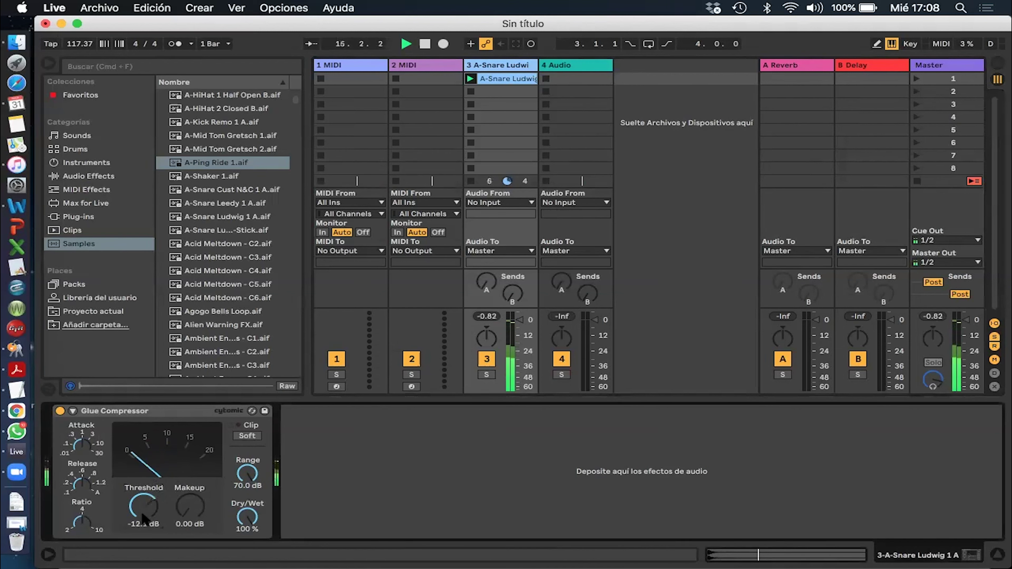
left_click_drag(143, 519, 144, 506)
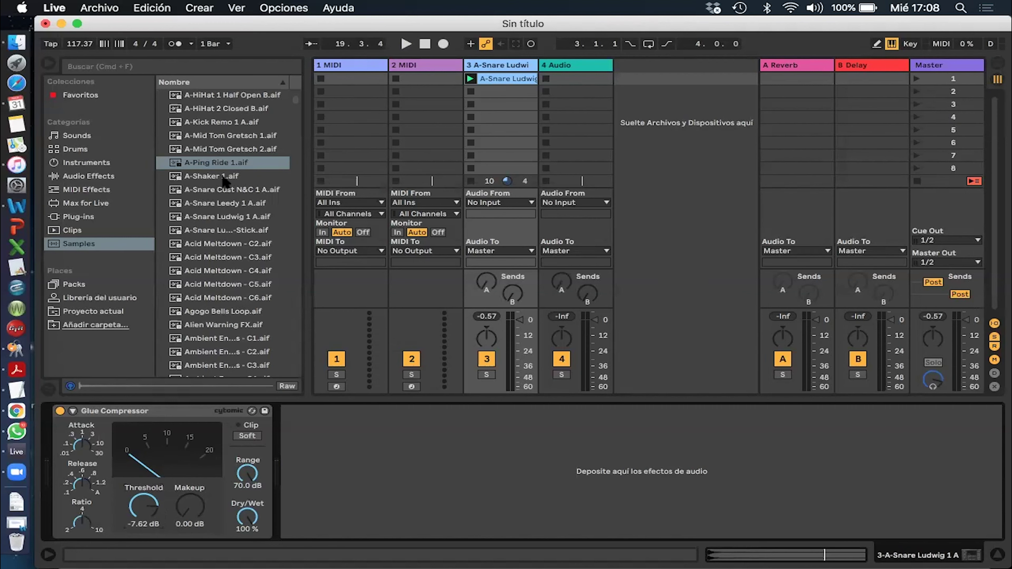
Place A-Shaker 1.aif in the third clip slot of the A-Snare Ludwig track and launch it
key("Down")
left_click(471, 105)
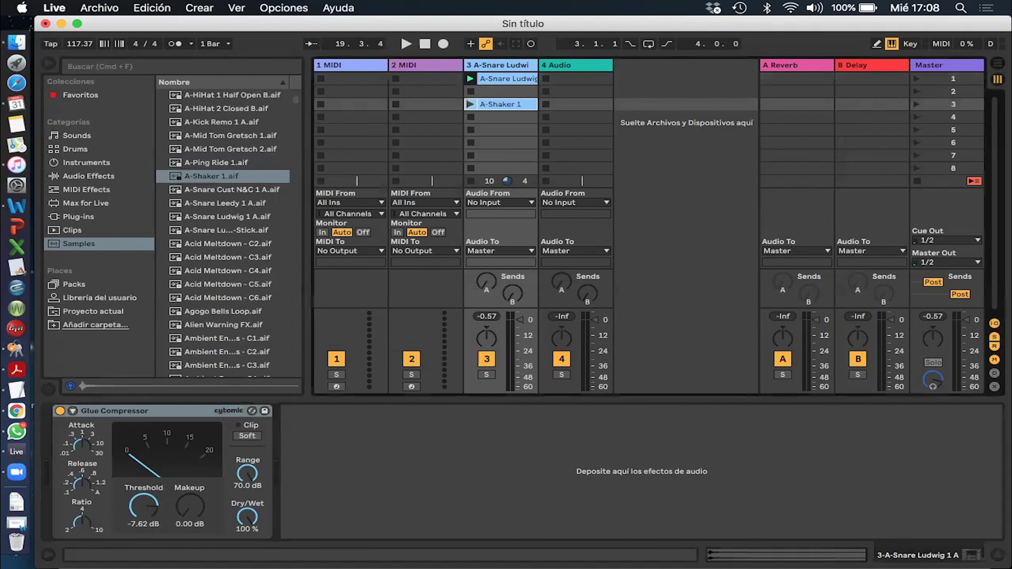
key("Return")
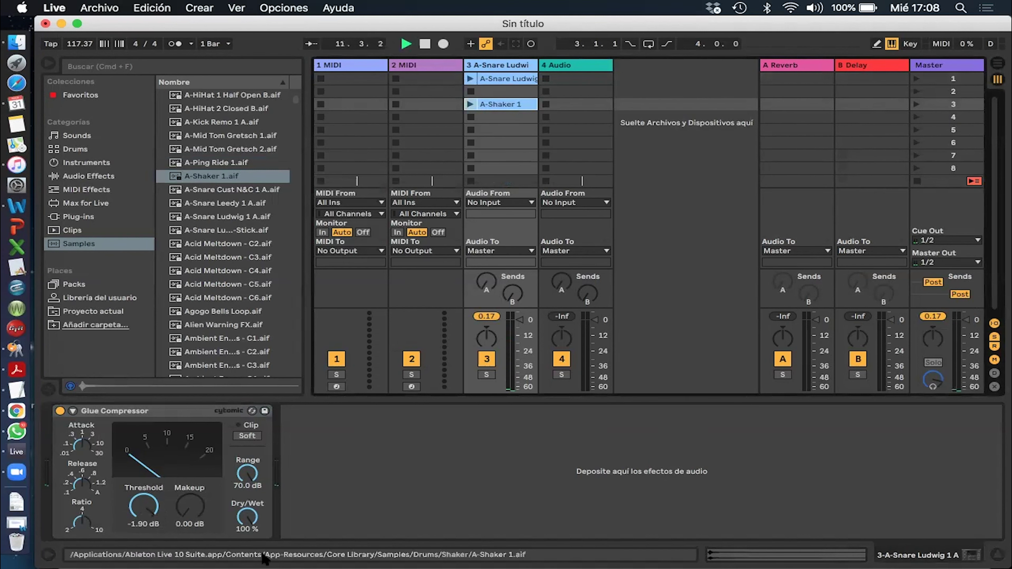
View the A-Shaker 1 sample properties, return to the track's Glue Compressor, and relaunch the shaker clip
left_click(787, 555)
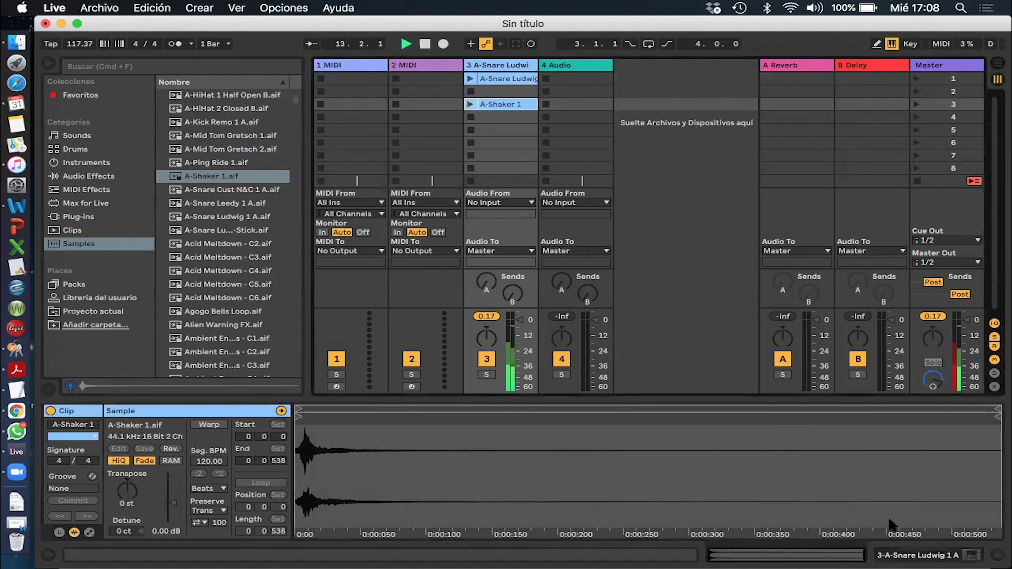
left_click(911, 549)
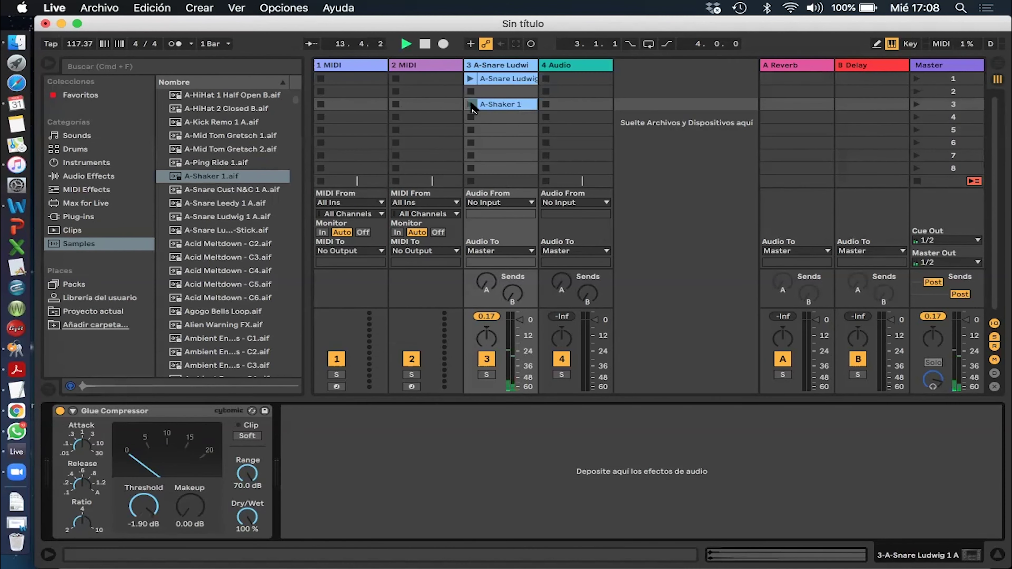
left_click(471, 104)
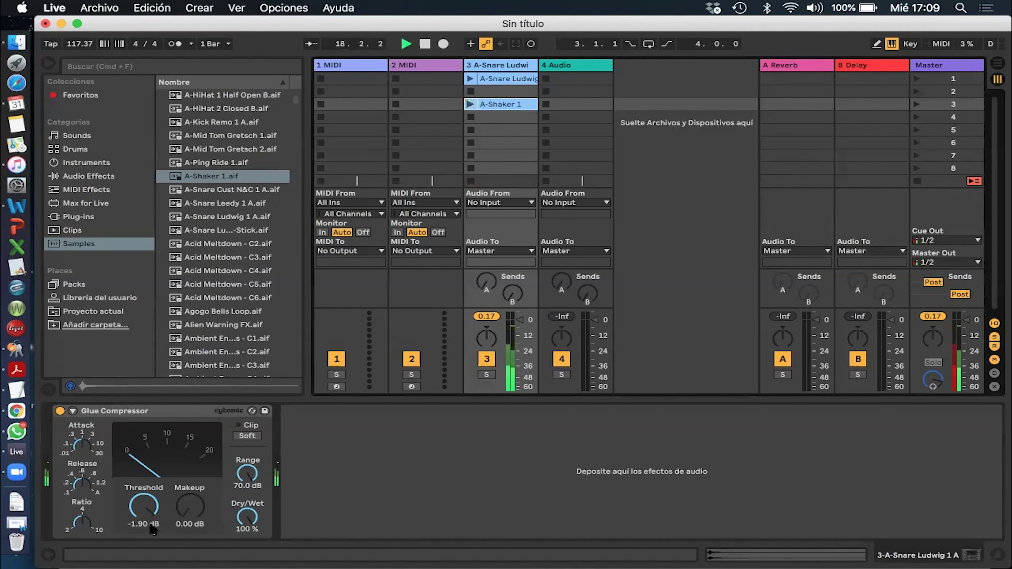
left_click(471, 104)
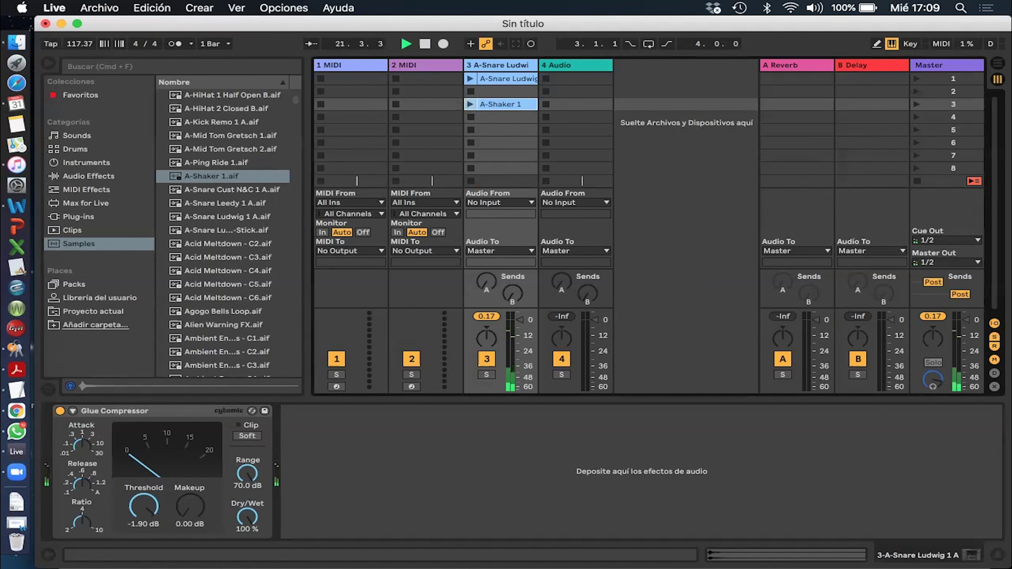
Set the Glue Compressor's Threshold to -5.31 dB and relaunch the A-Shaker 1 clip several times to hear the effect
left_click_drag(143, 505, 144, 518)
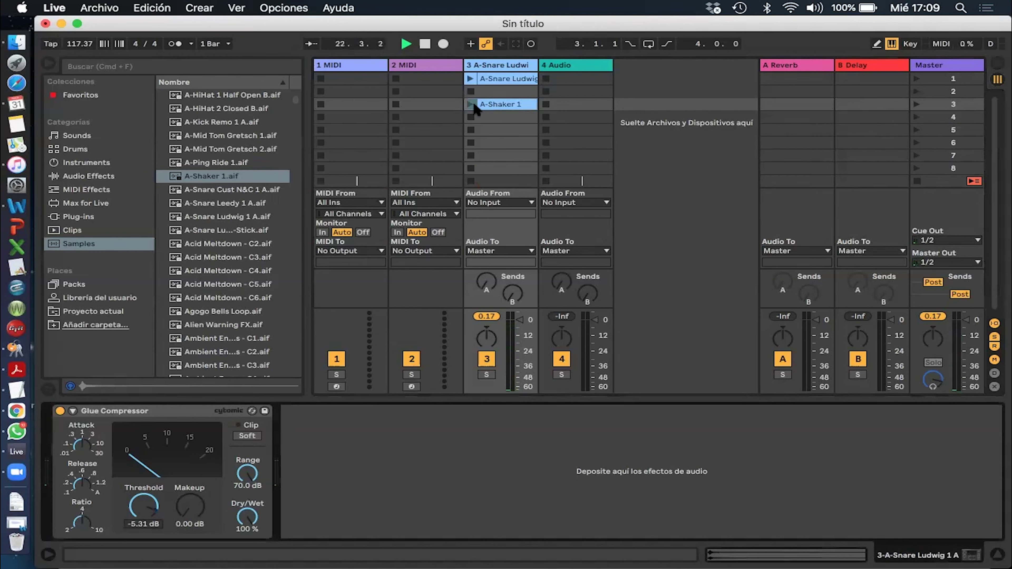
left_click(473, 106)
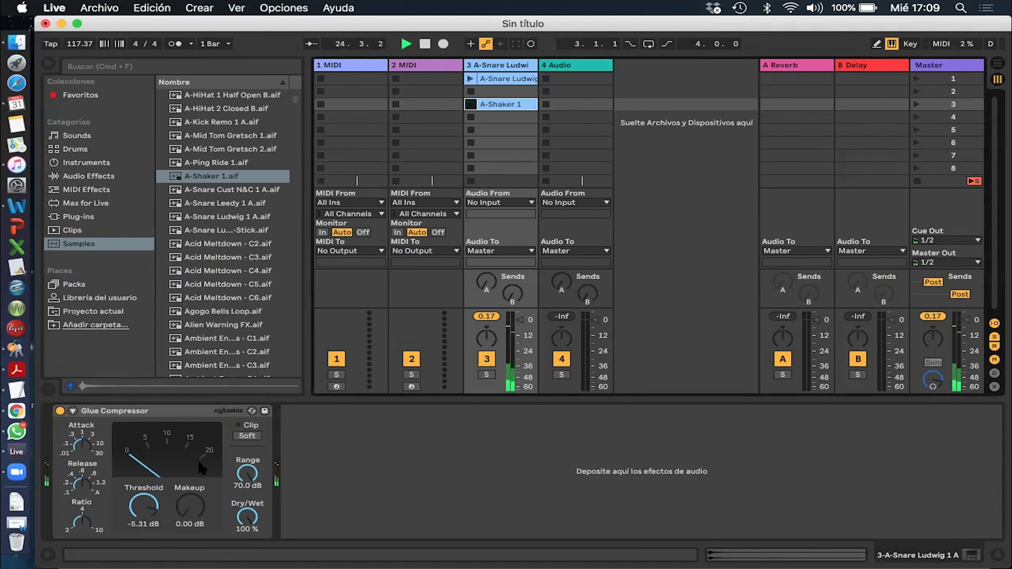
left_click(468, 106)
left_click(469, 110)
left_click(471, 106)
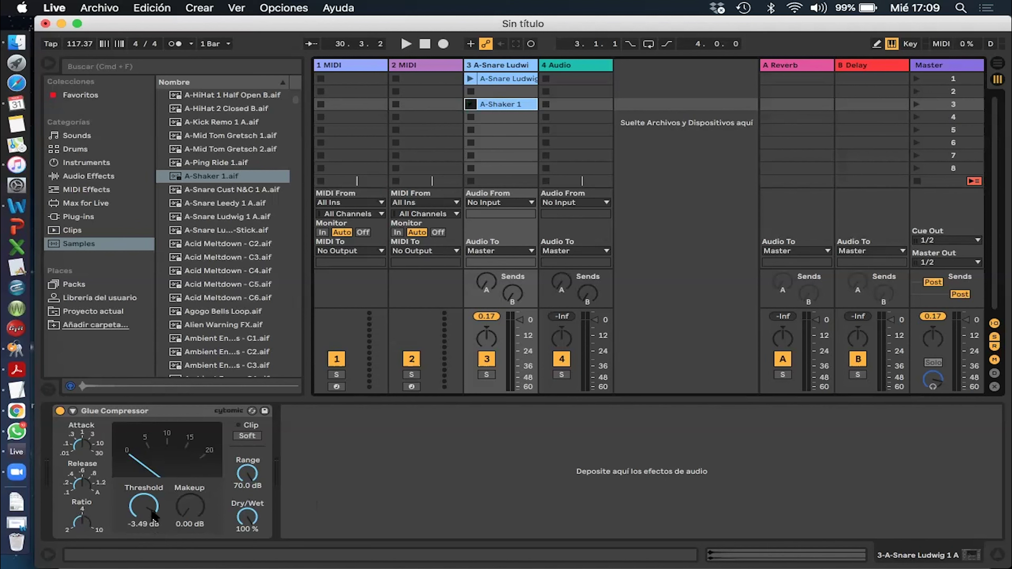
Set the Glue Compressor's Threshold to -10.5 dB and try out its Ratio control
scroll(132, 519, "up", 3)
scroll(132, 518, "down", 5)
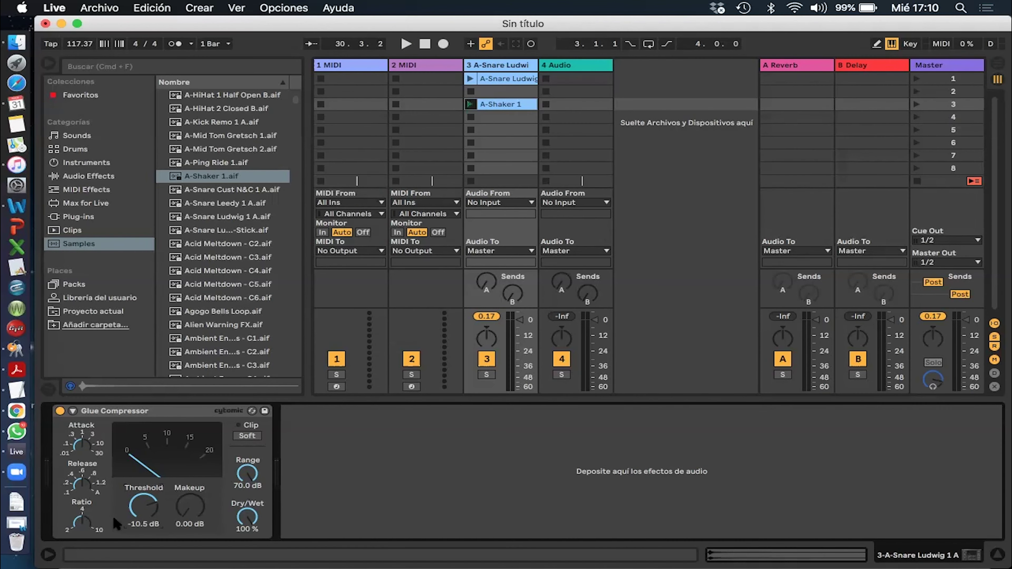
left_click(82, 522)
left_click_drag(81, 523, 80, 490)
Raise the Glue Compressor's Threshold to -4.06 dB and lower it to -10.2 dB to demonstrate its range
left_click(152, 524)
key("Delete")
left_click_drag(148, 530, 148, 546)
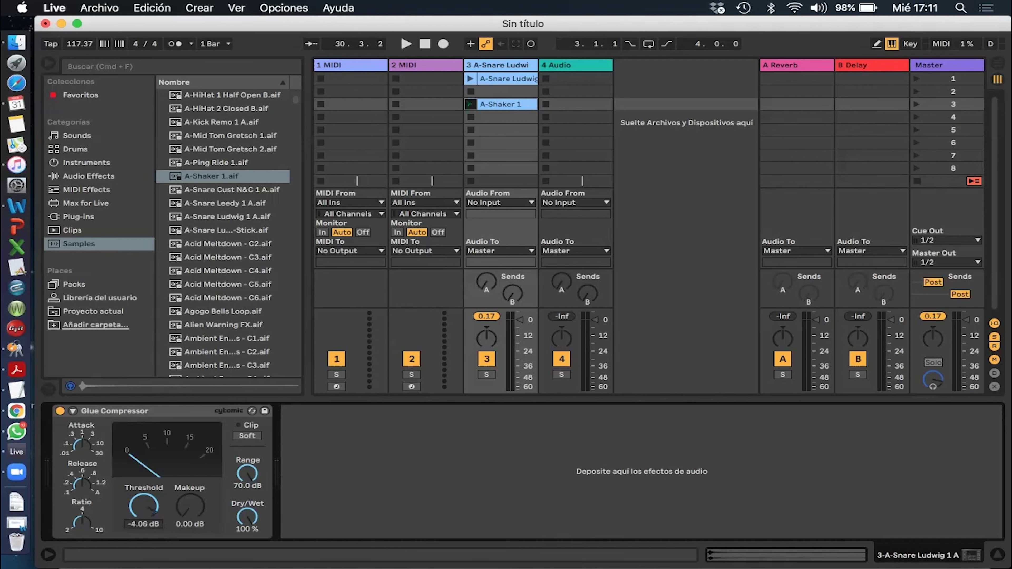
left_click_drag(148, 546, 148, 518)
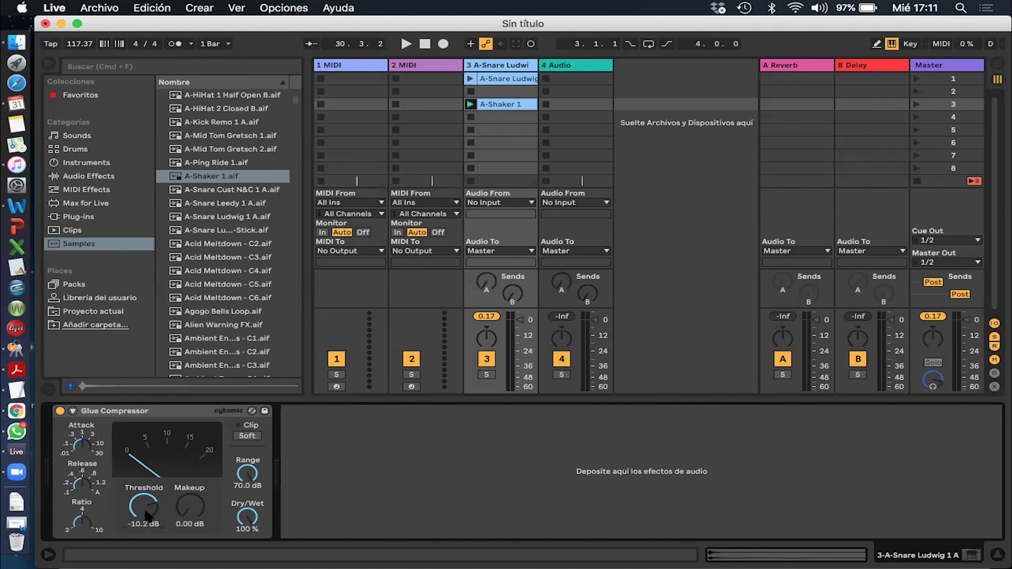
Set the Glue Compressor's Threshold to -6.03 dB and its Ratio to 2
left_click_drag(147, 519, 147, 508)
left_click_drag(143, 505, 377, 495)
left_click_drag(81, 522, 81, 536)
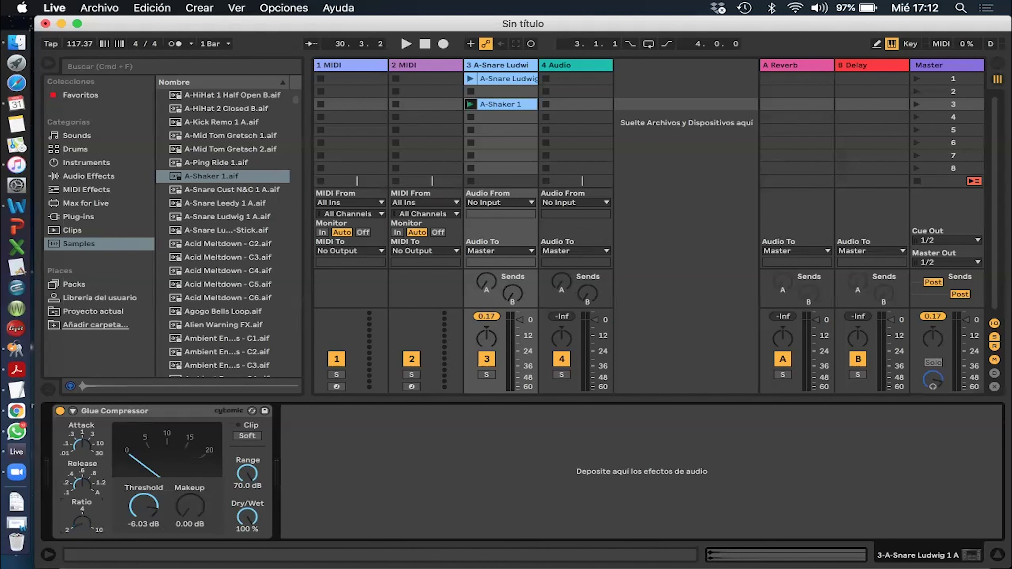
Switch to Google Chrome
left_click(16, 410)
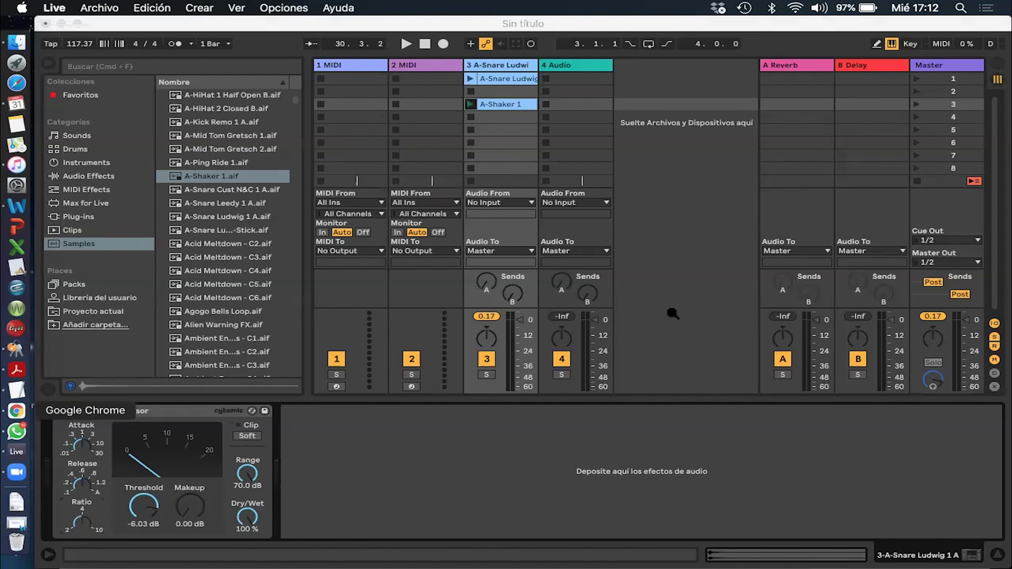